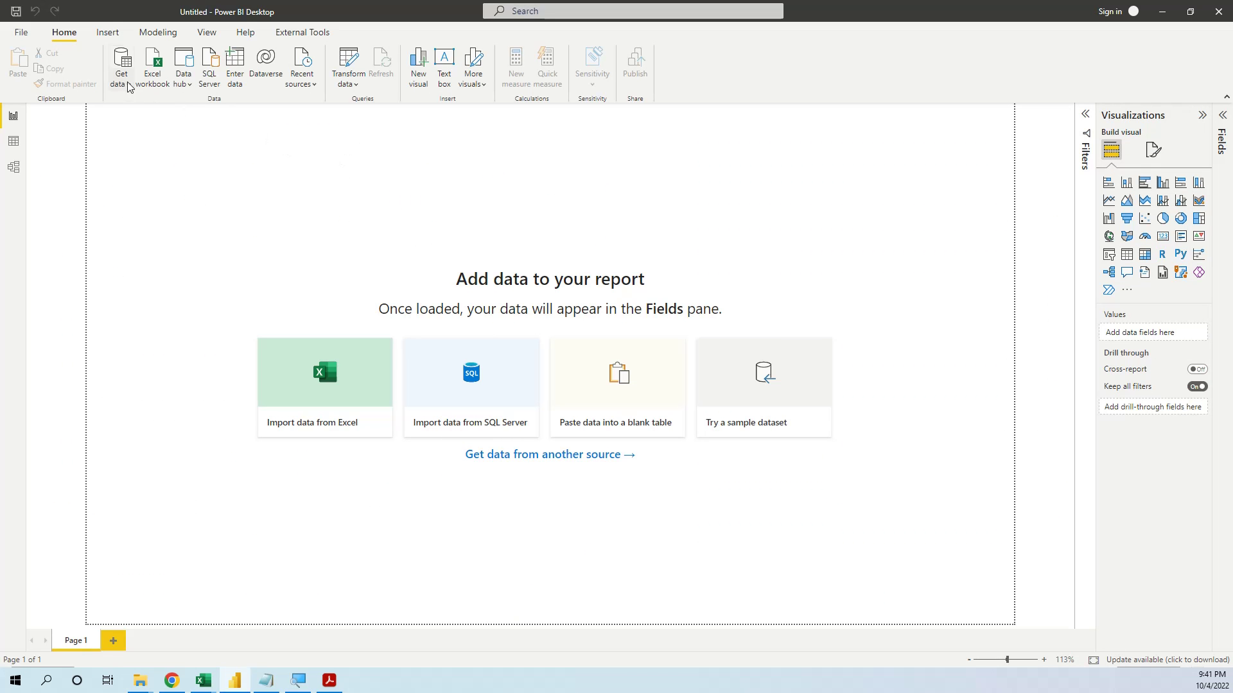
Start a Folder data connection with the pasted Combine Files path and view that folder in File Explorer
{"action": "left_click", "coordinate": [128, 83]}
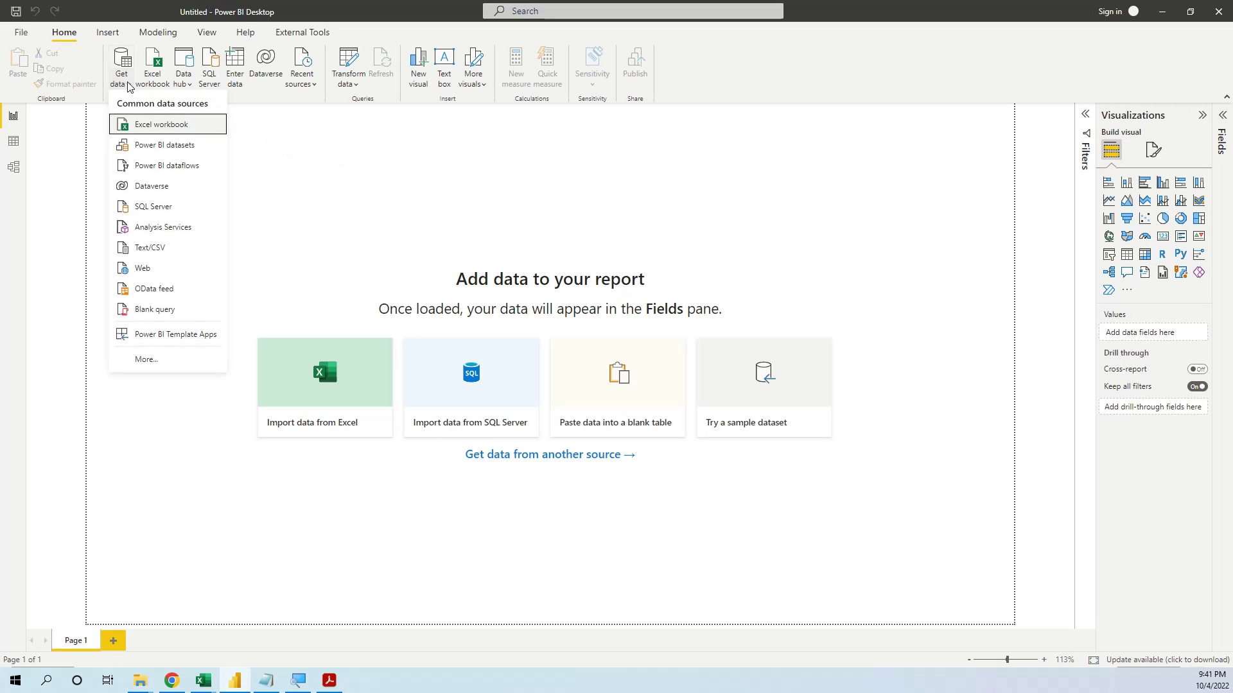
{"action": "left_click", "coordinate": [154, 364]}
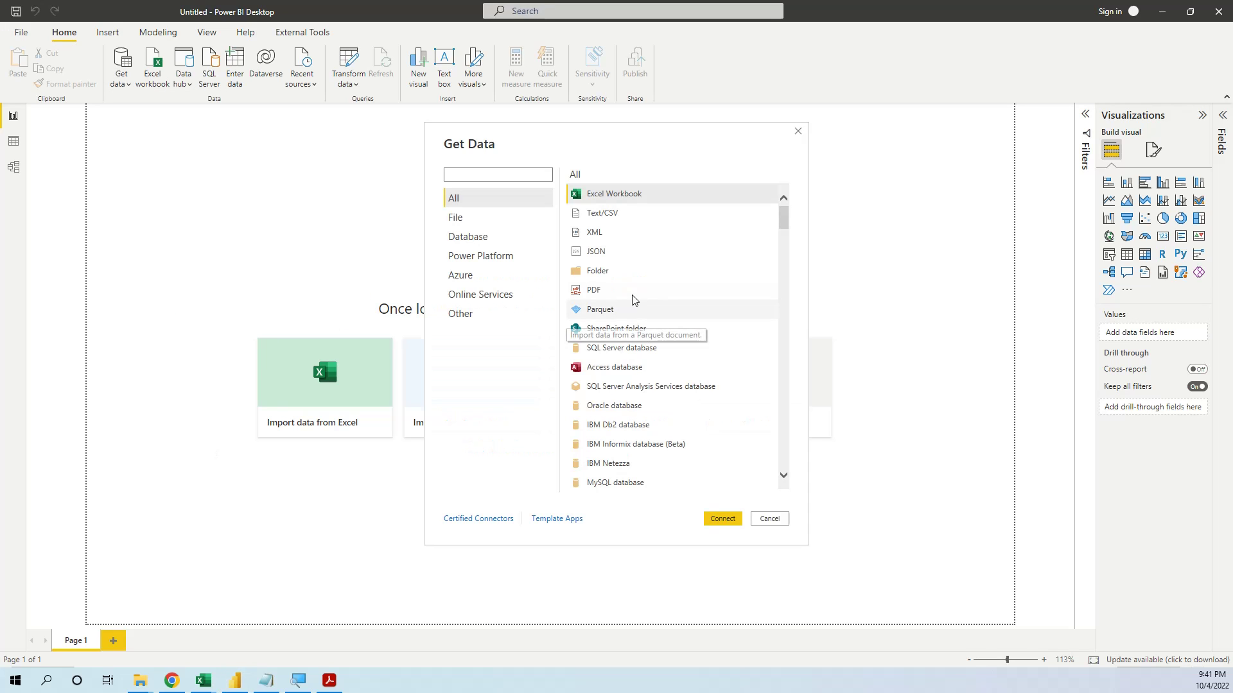
{"action": "left_click", "coordinate": [591, 278]}
{"action": "left_click", "coordinate": [722, 517]}
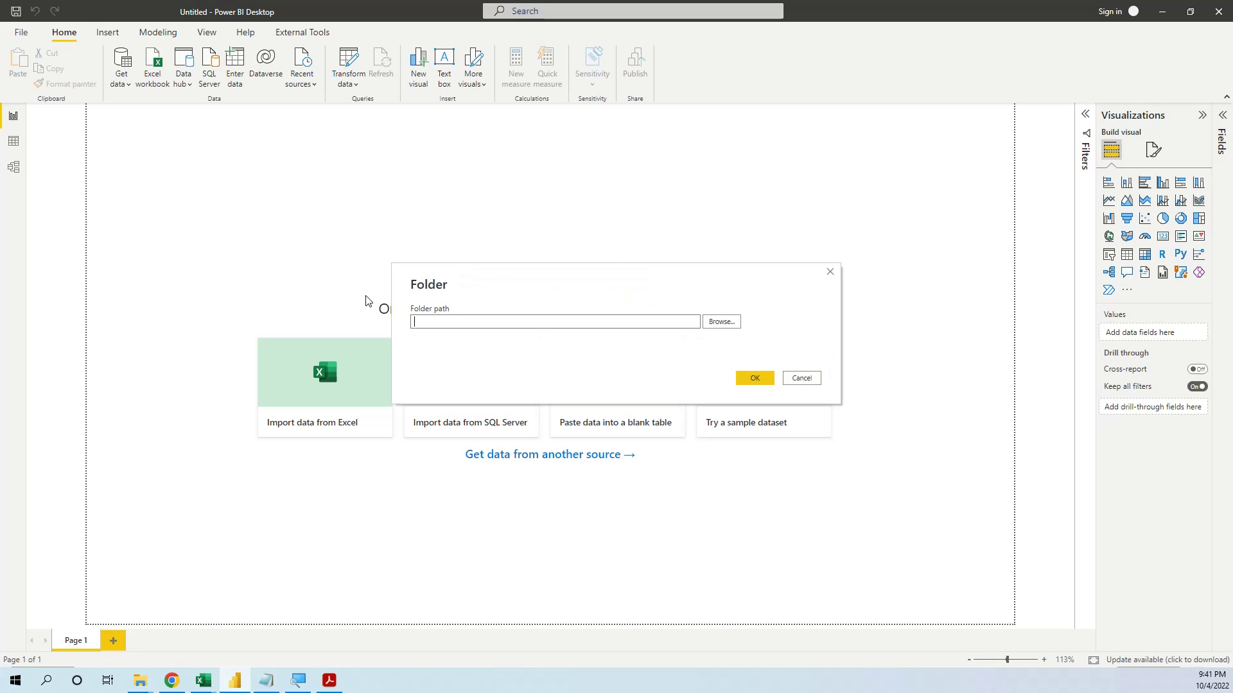
{"action": "key", "text": "ctrl+v"}
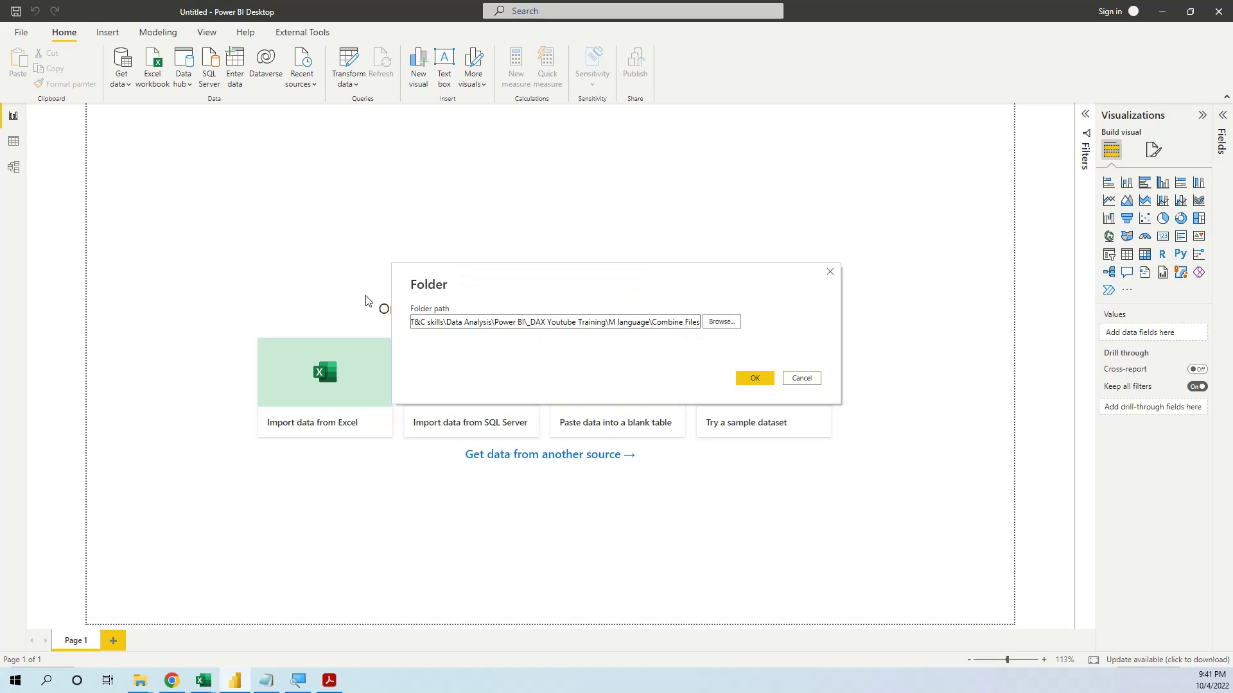
{"action": "key", "text": "alt+Tab"}
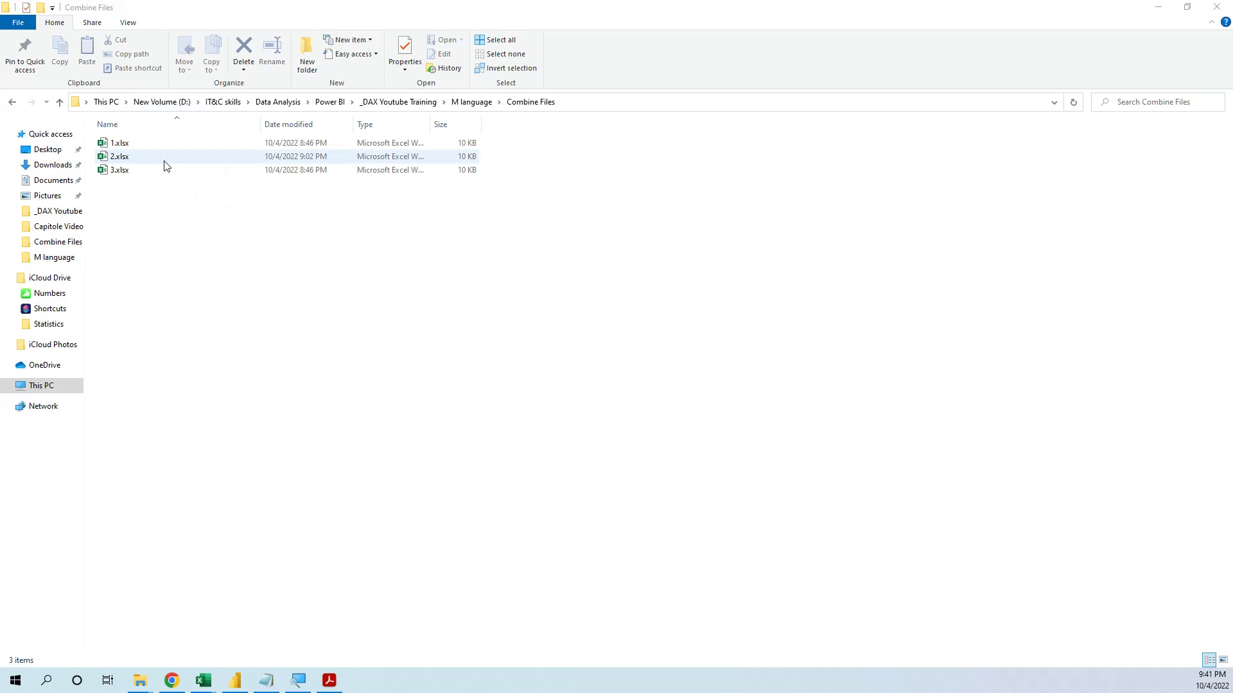
Switch to 1.xlsx in Excel and check the Order Date 1-Jan-22 in cell F2
{"action": "key", "text": "alt+Tab"}
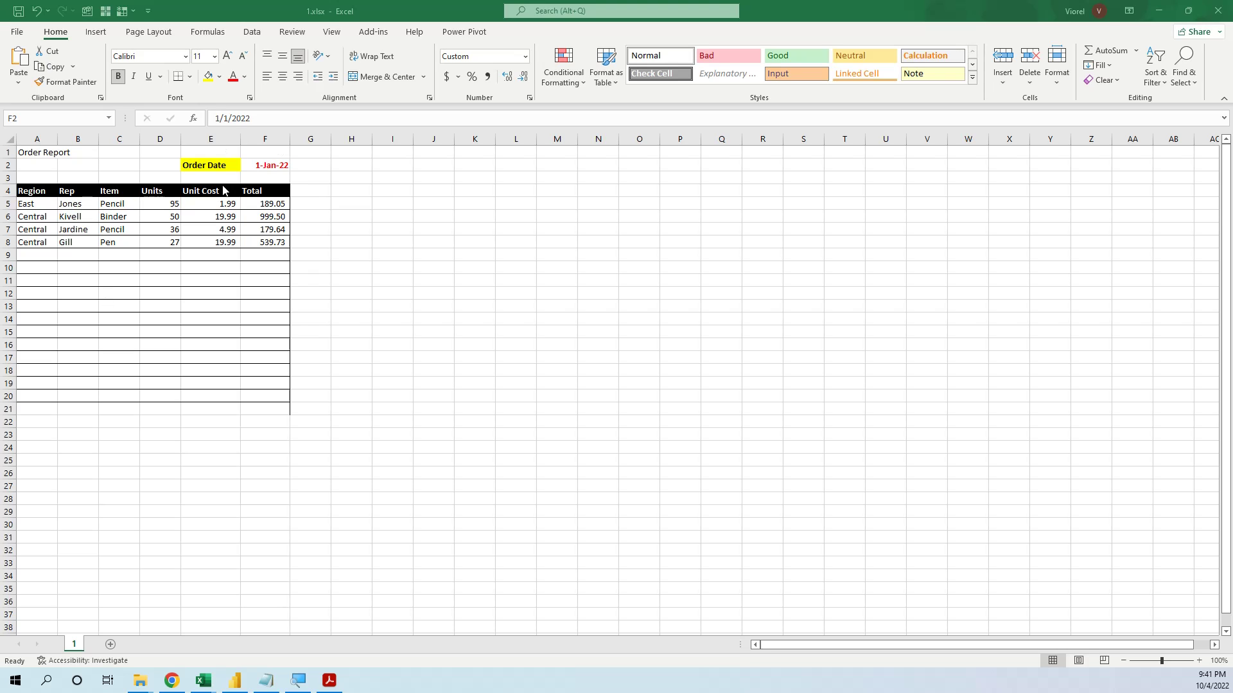
{"action": "left_click", "coordinate": [275, 162]}
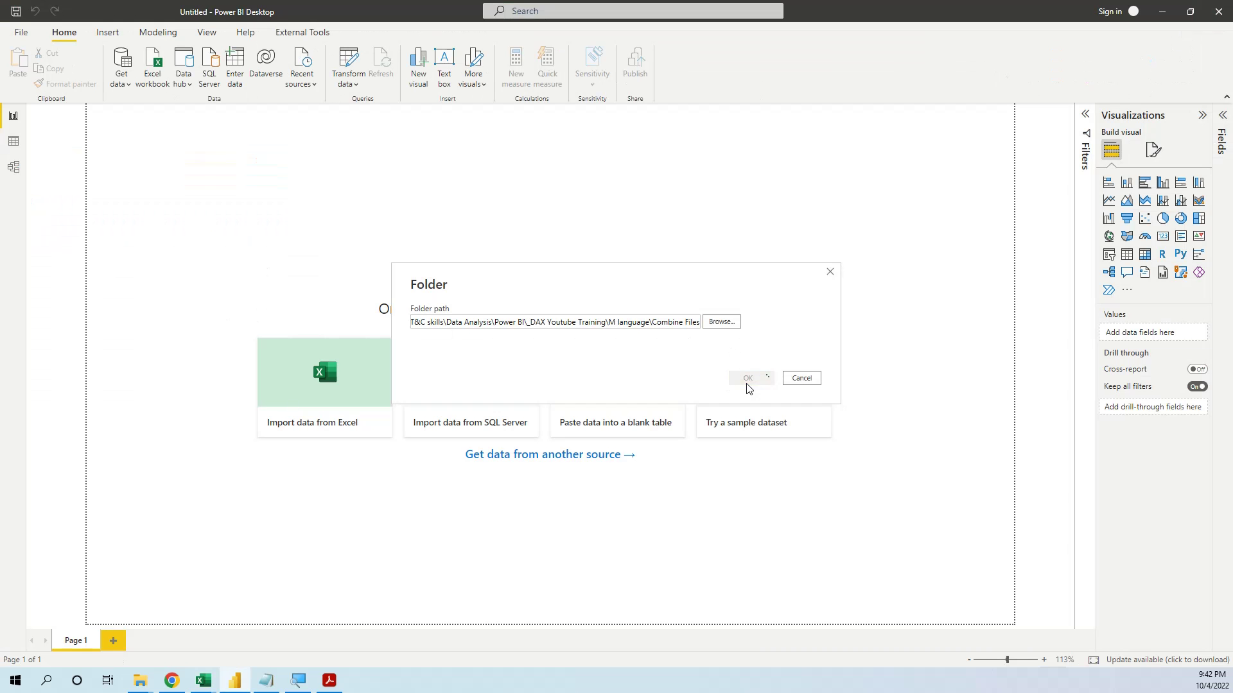
Combine and transform the folder's workbooks, using the first file as sample and sheet 1 as the object
{"action": "left_click", "coordinate": [748, 384]}
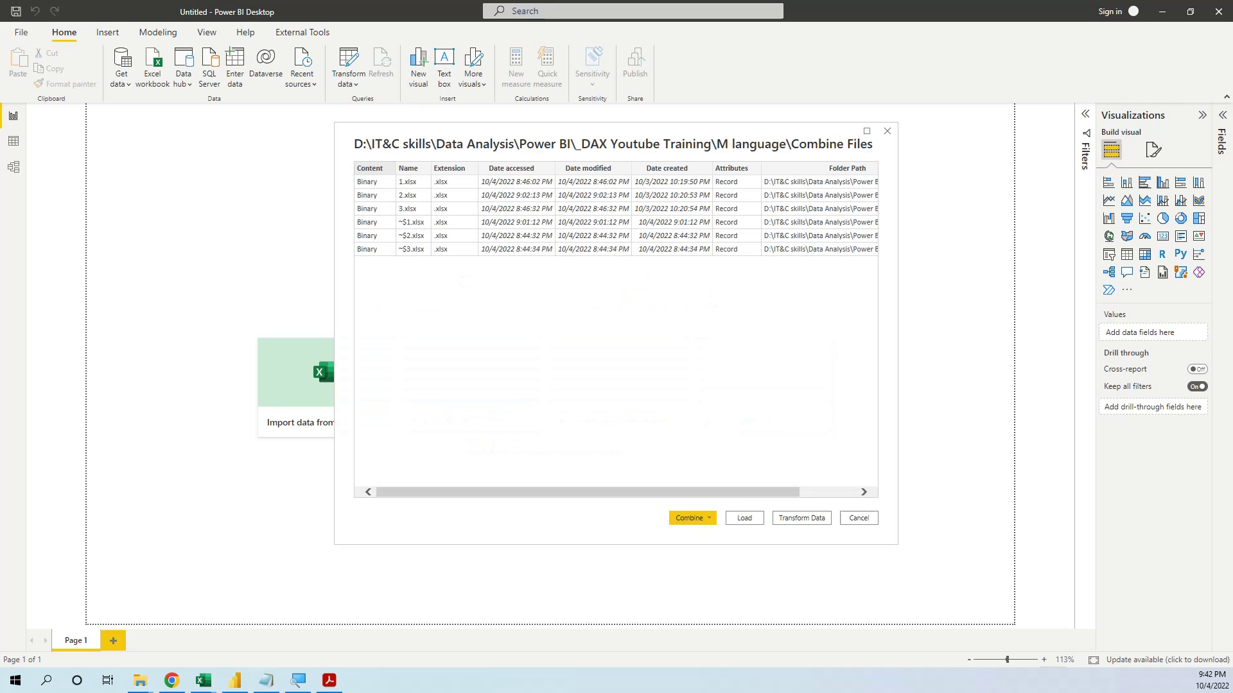
{"action": "left_click", "coordinate": [710, 522]}
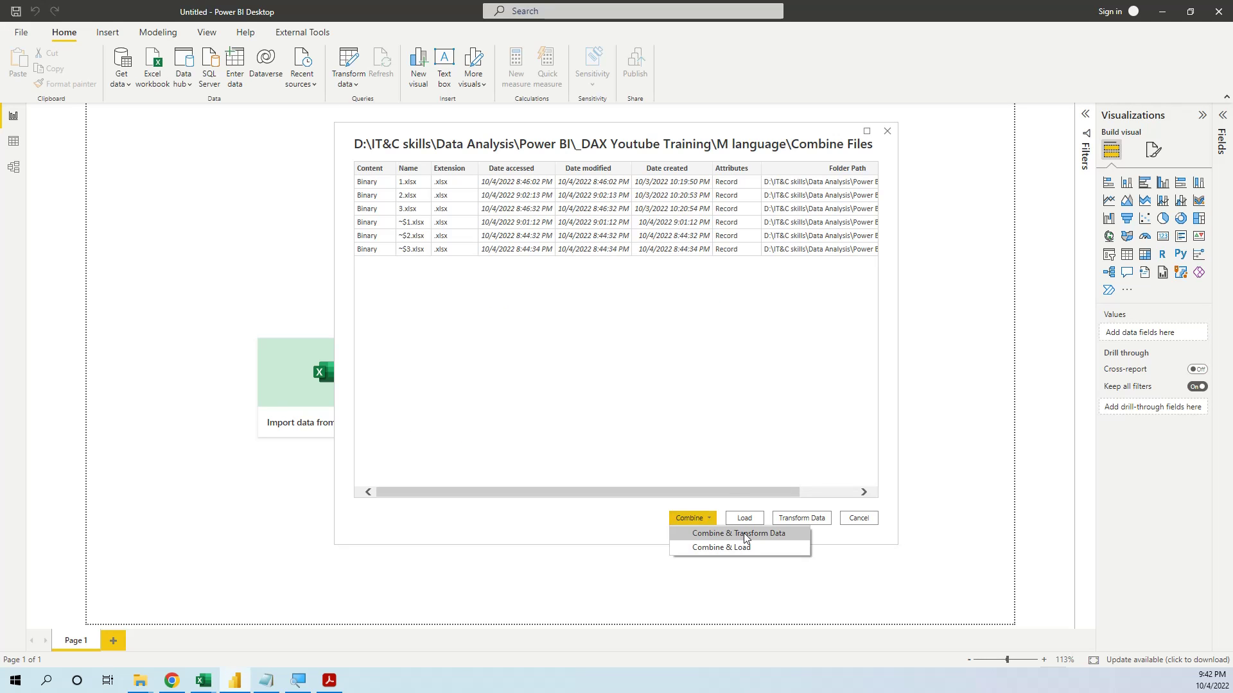
{"action": "left_click", "coordinate": [706, 533]}
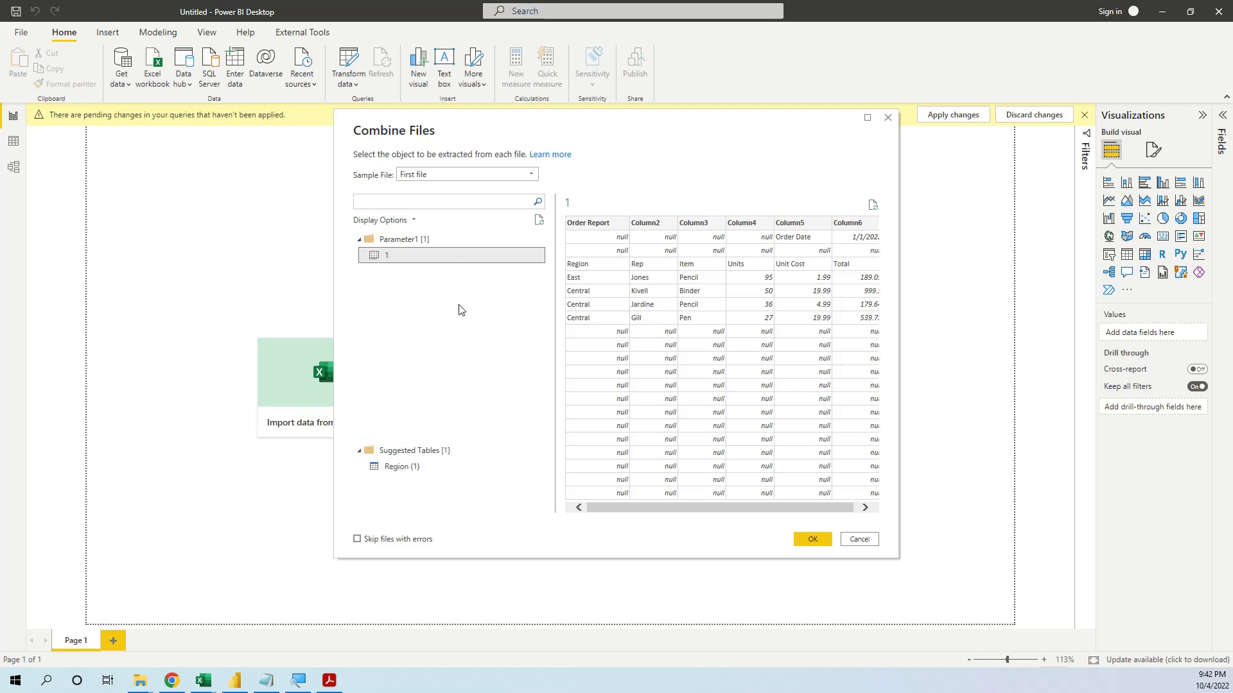
{"action": "left_click", "coordinate": [517, 179]}
{"action": "left_click", "coordinate": [476, 188]}
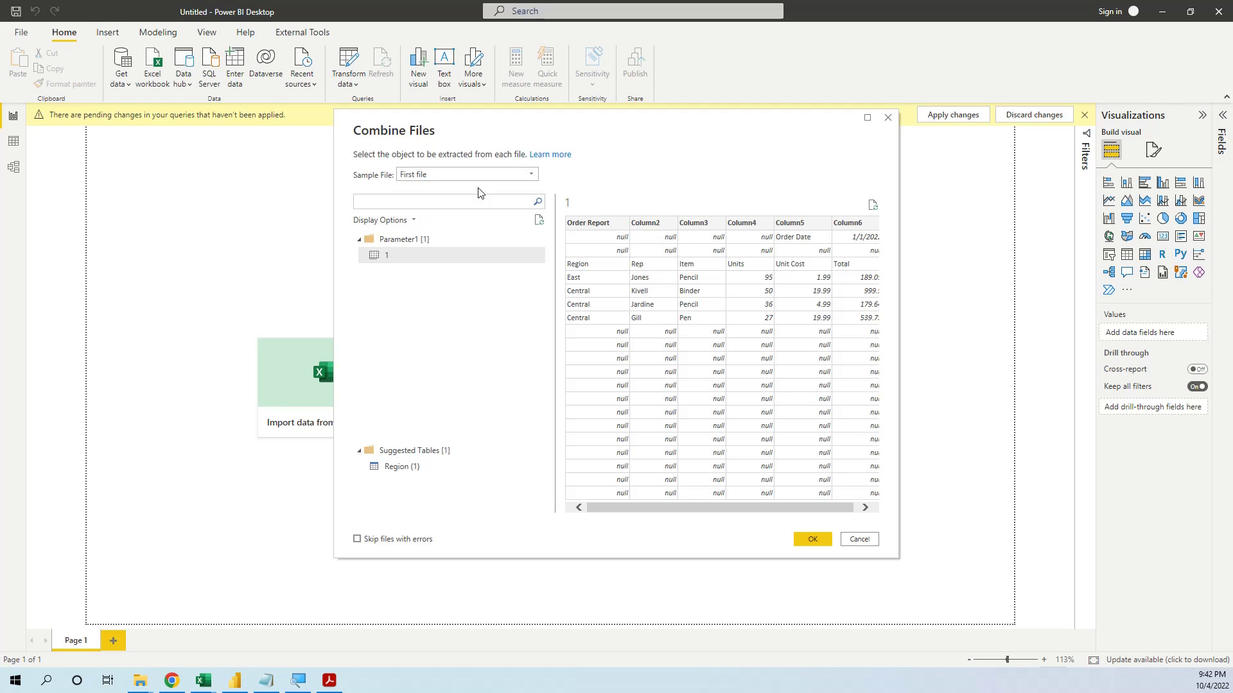
{"action": "left_click", "coordinate": [380, 256]}
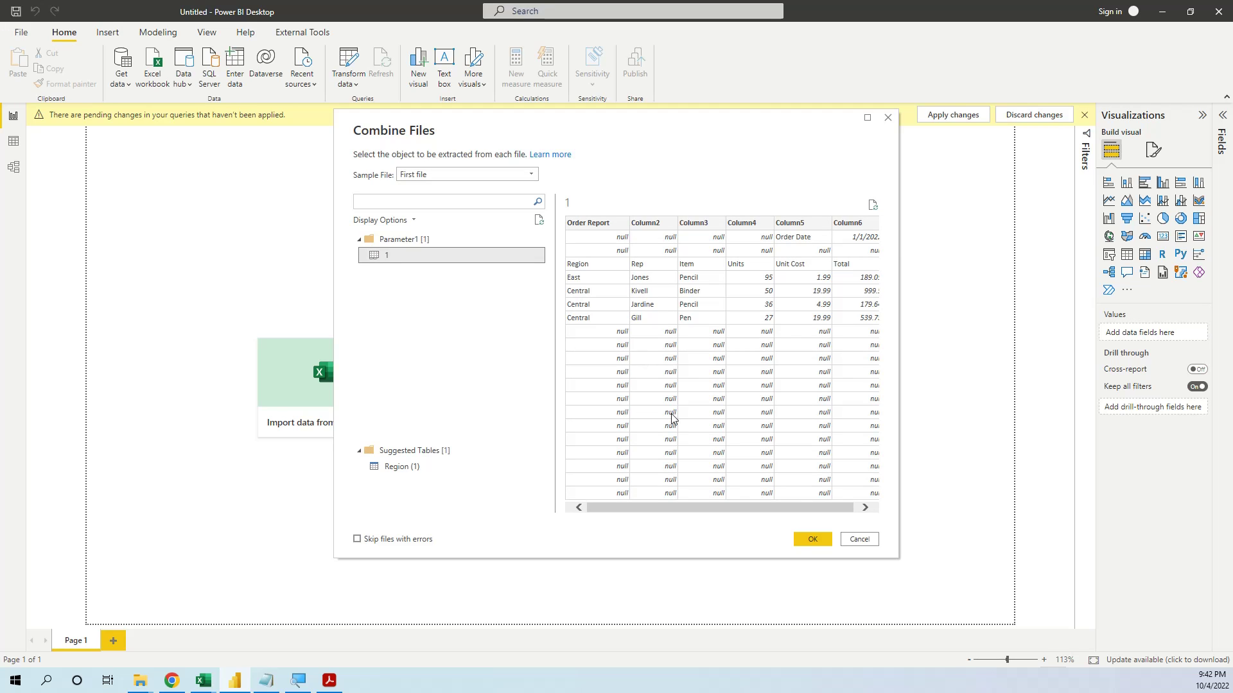
{"action": "left_click", "coordinate": [813, 542]}
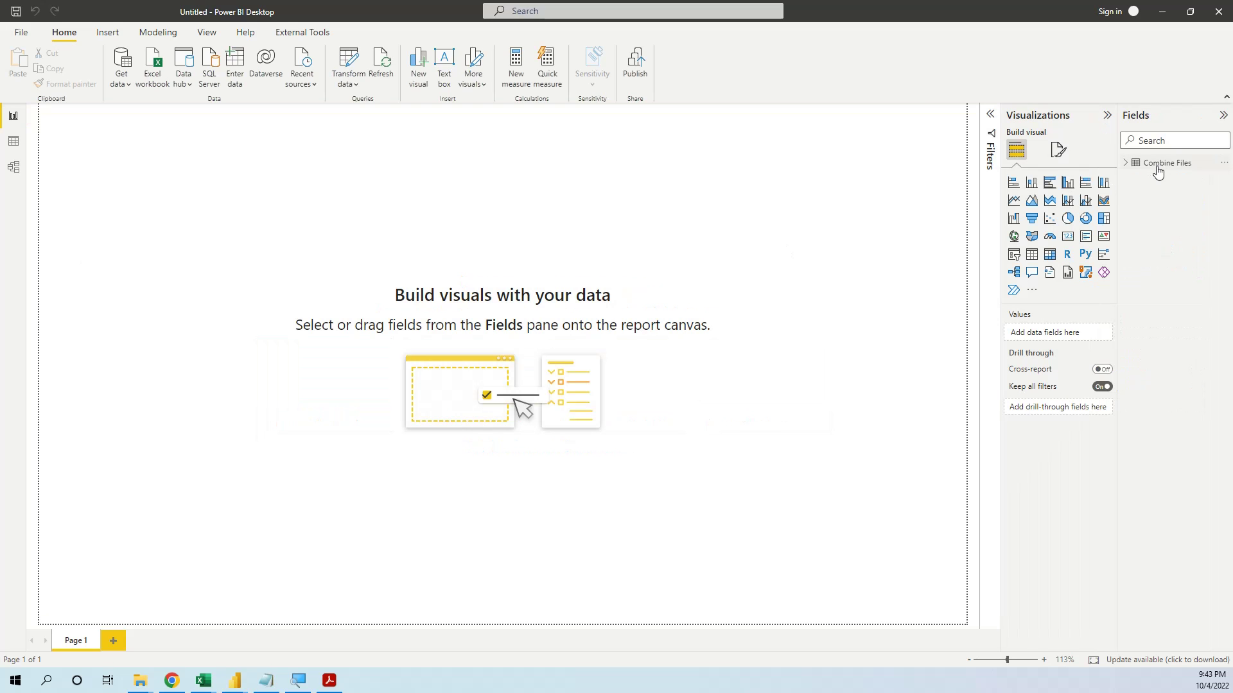
Open the Combine Files table's query in Power Query Editor with Edit query
{"action": "right_click", "coordinate": [1158, 166]}
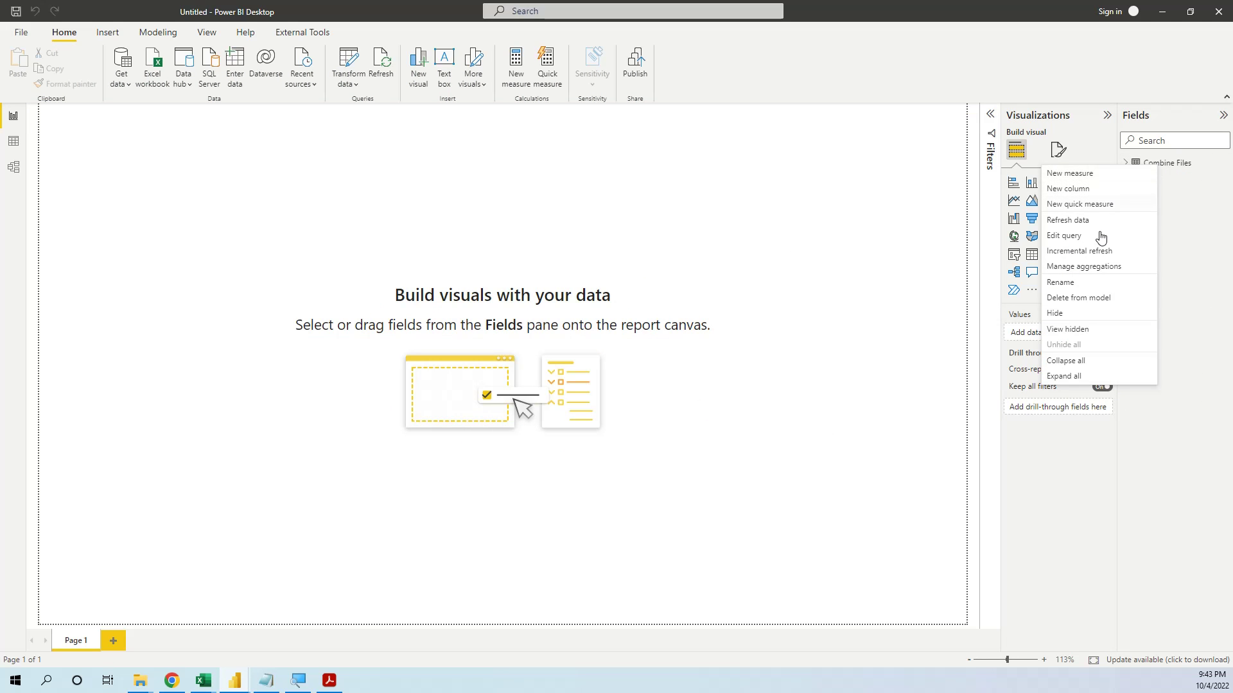
{"action": "left_click", "coordinate": [1081, 238]}
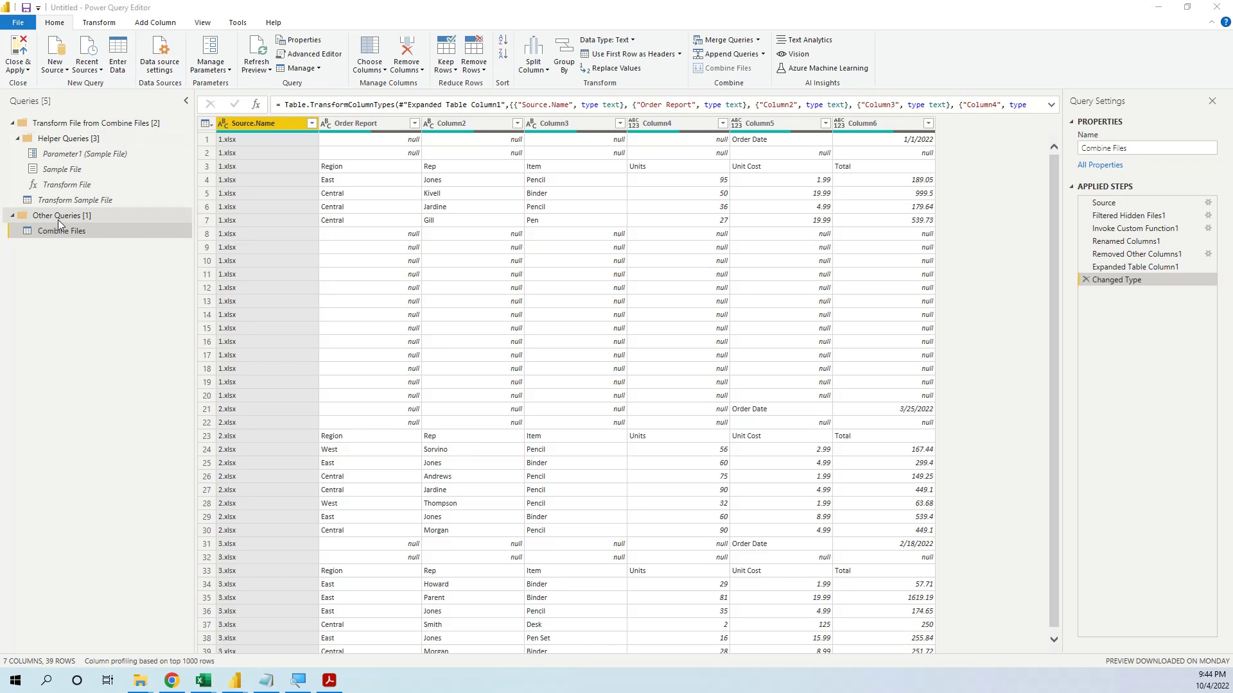
Compare the Transform Sample File, Combine Files and Transform File queries against 1.xlsx, ending on Transform Sample File
{"action": "left_click", "coordinate": [95, 201]}
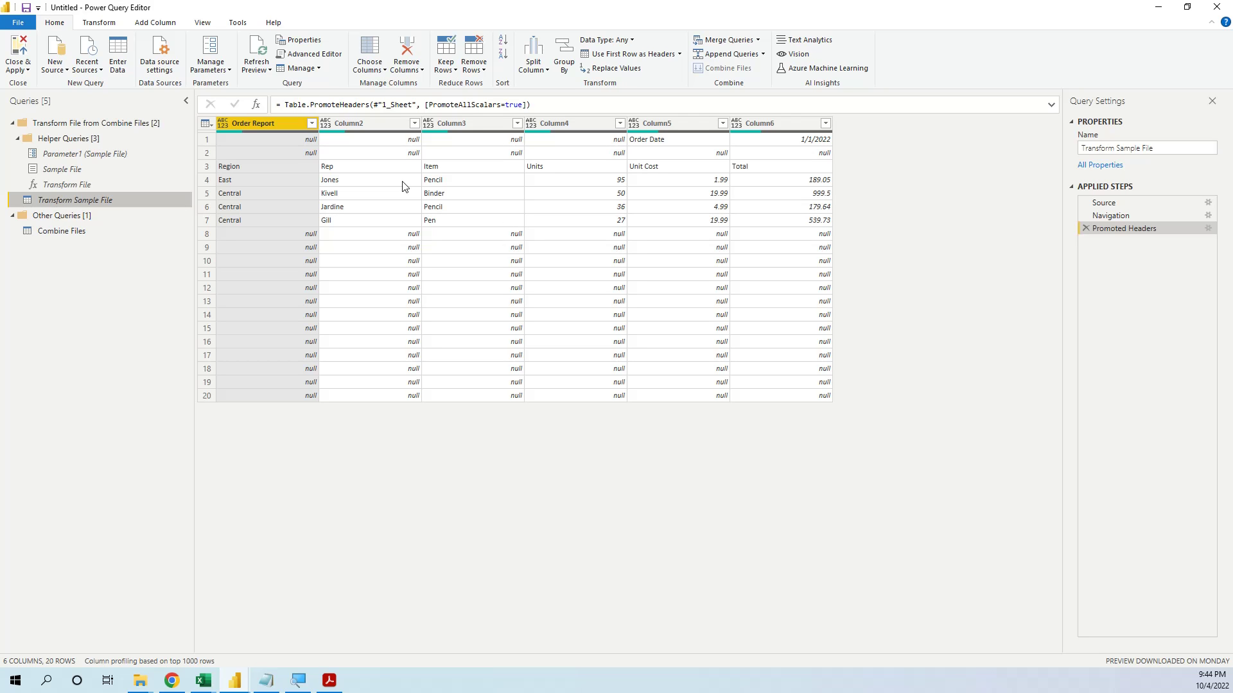
{"action": "left_click", "coordinate": [63, 232]}
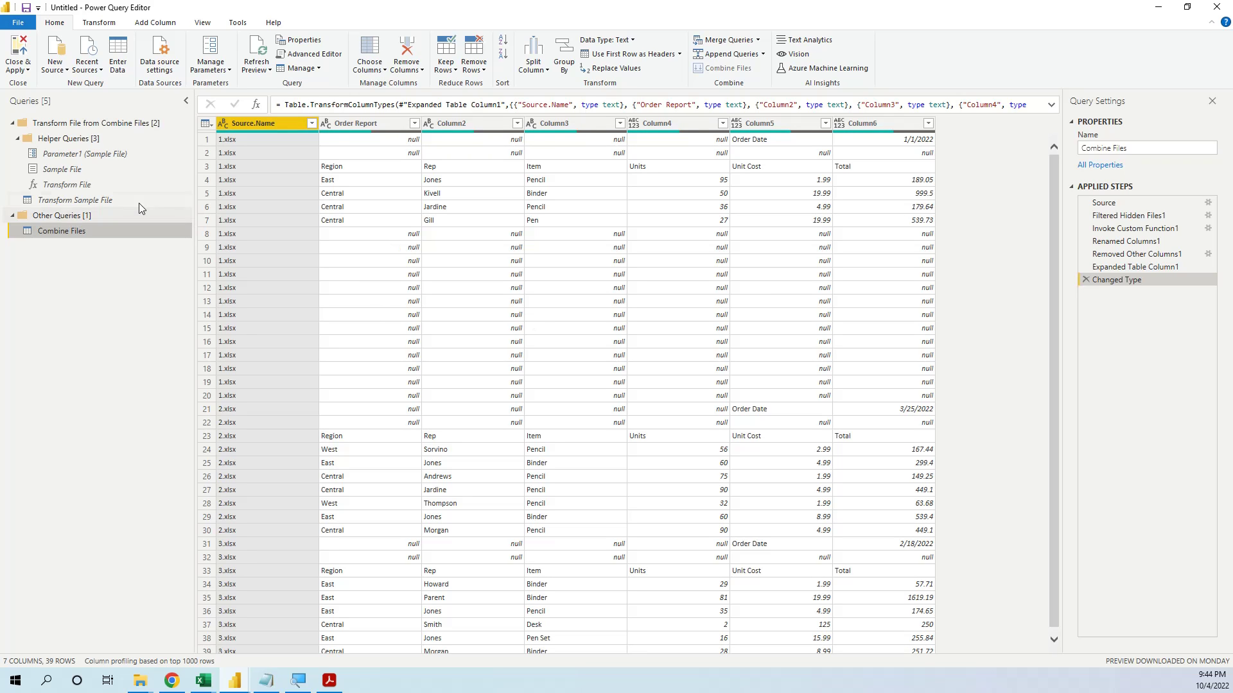
{"action": "left_click", "coordinate": [64, 186]}
{"action": "left_click", "coordinate": [68, 201]}
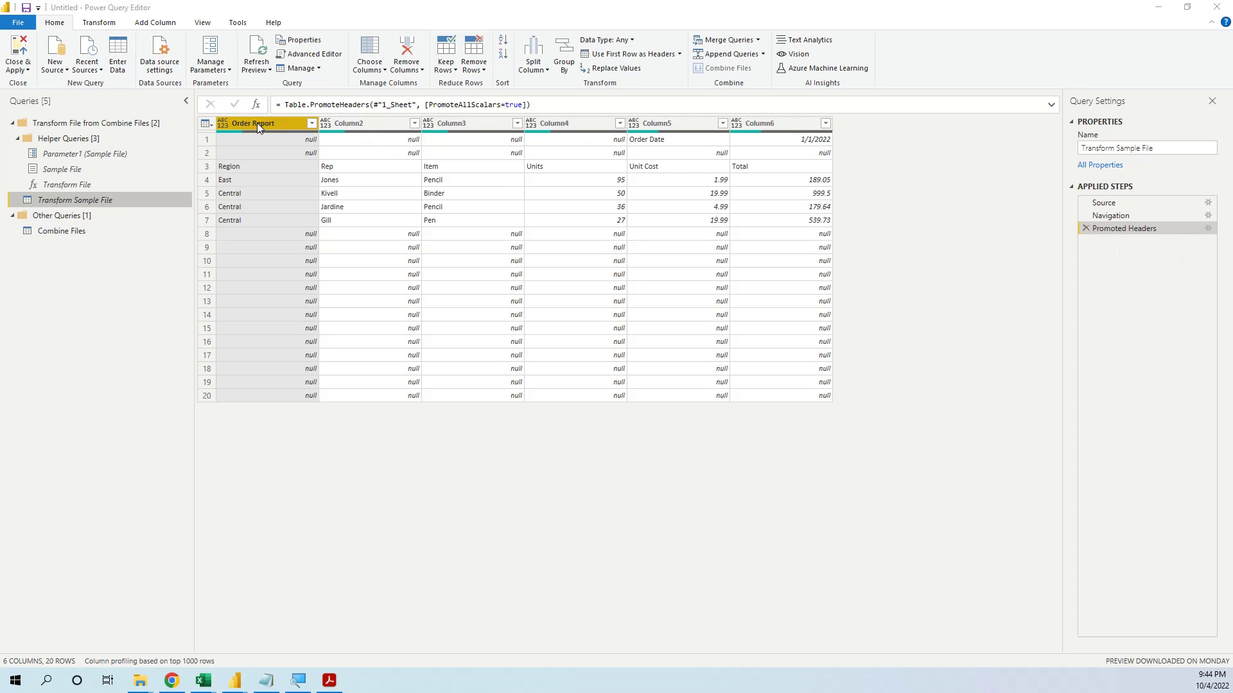
{"action": "key", "text": "alt+Tab"}
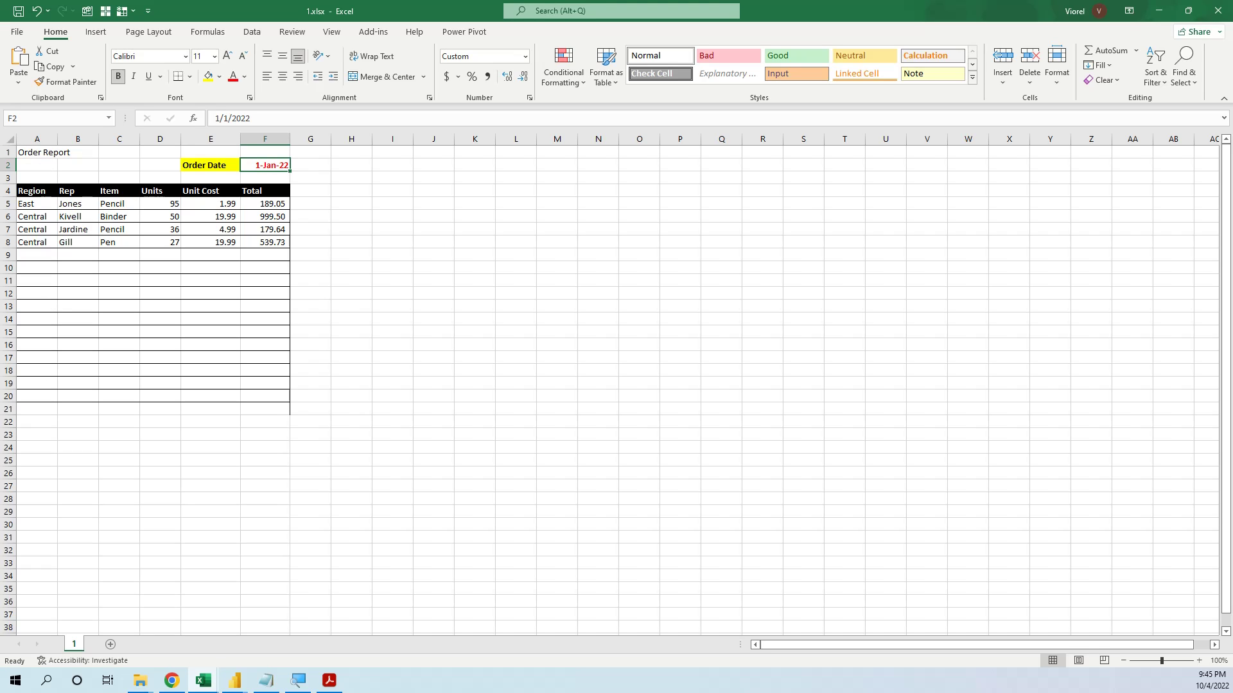
{"action": "key", "text": "alt+Tab"}
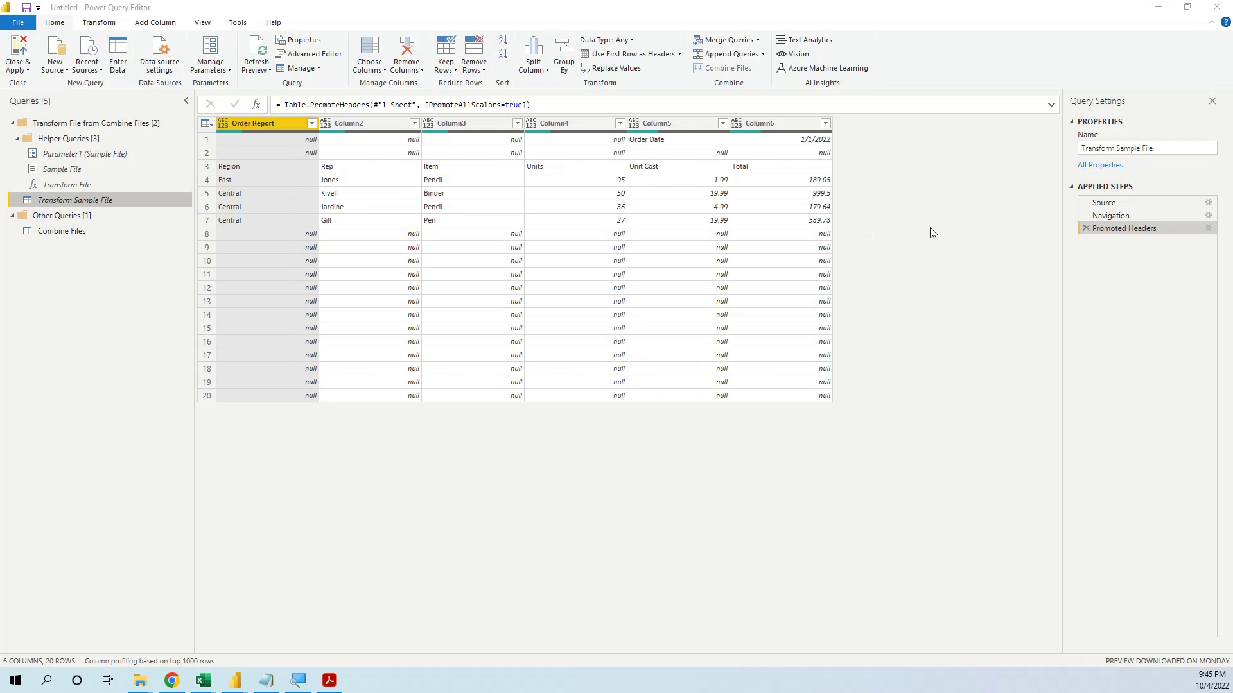
Delete the Promoted Headers step and remove the top 1 row from Transform Sample File
{"action": "left_click", "coordinate": [1085, 229]}
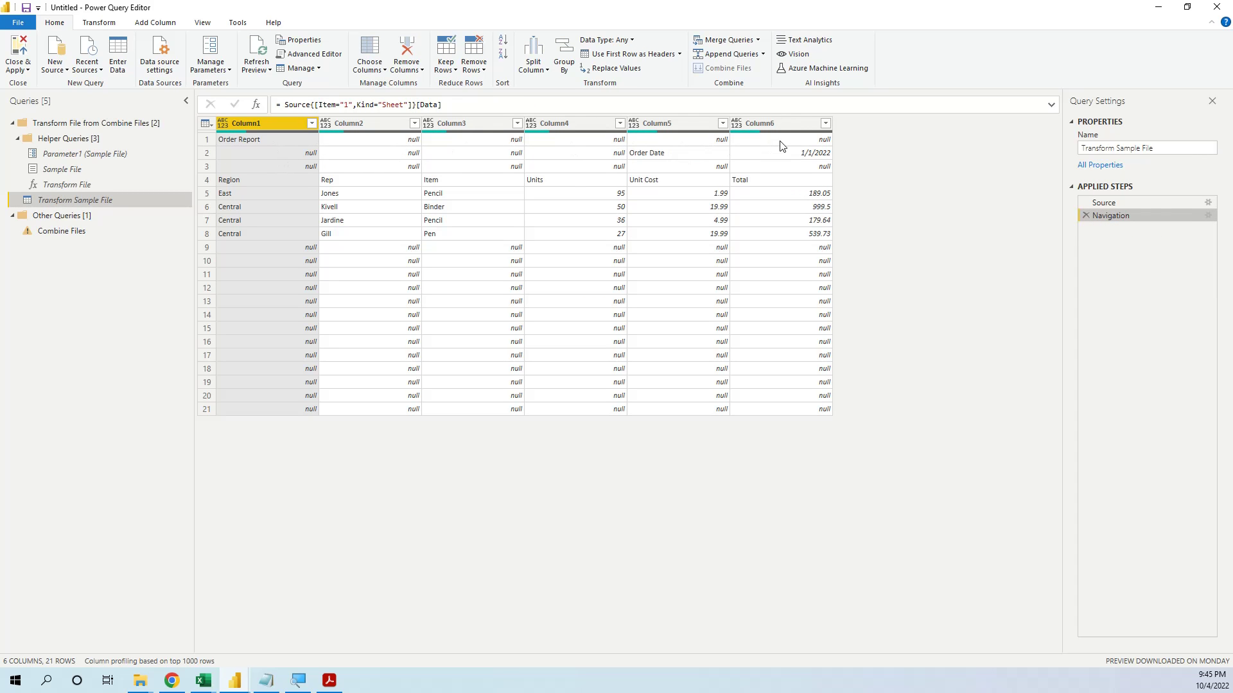
{"action": "left_click", "coordinate": [483, 71]}
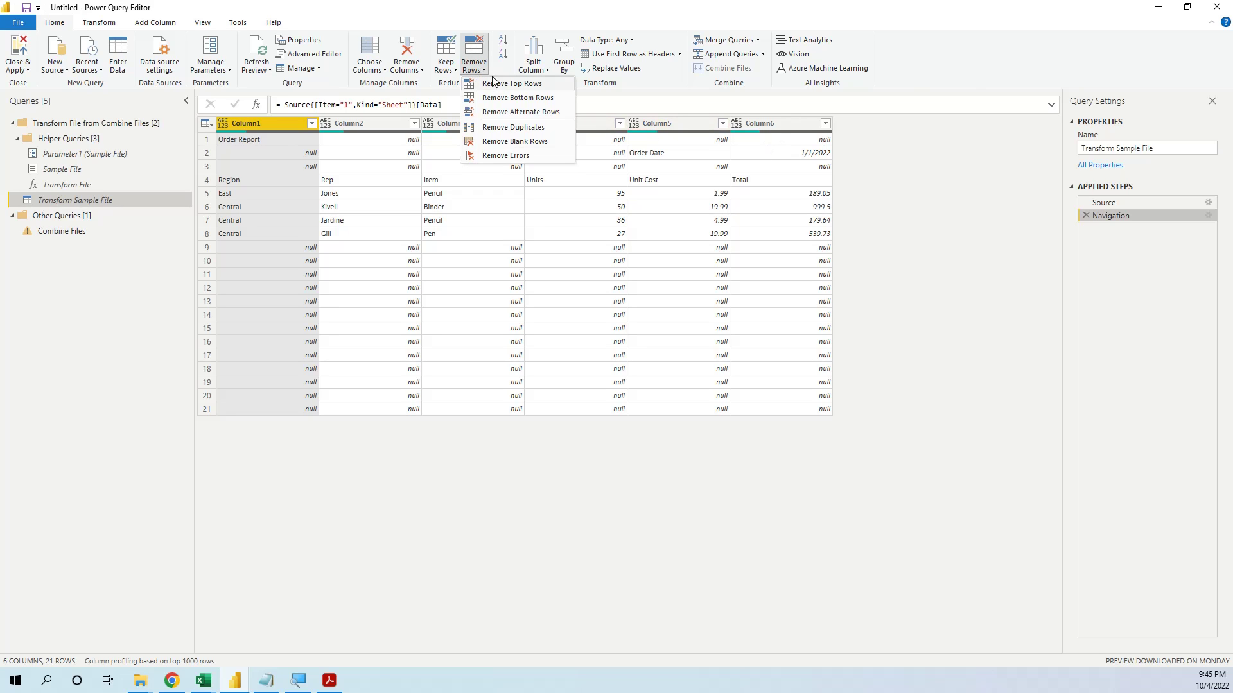
{"action": "left_click", "coordinate": [507, 84]}
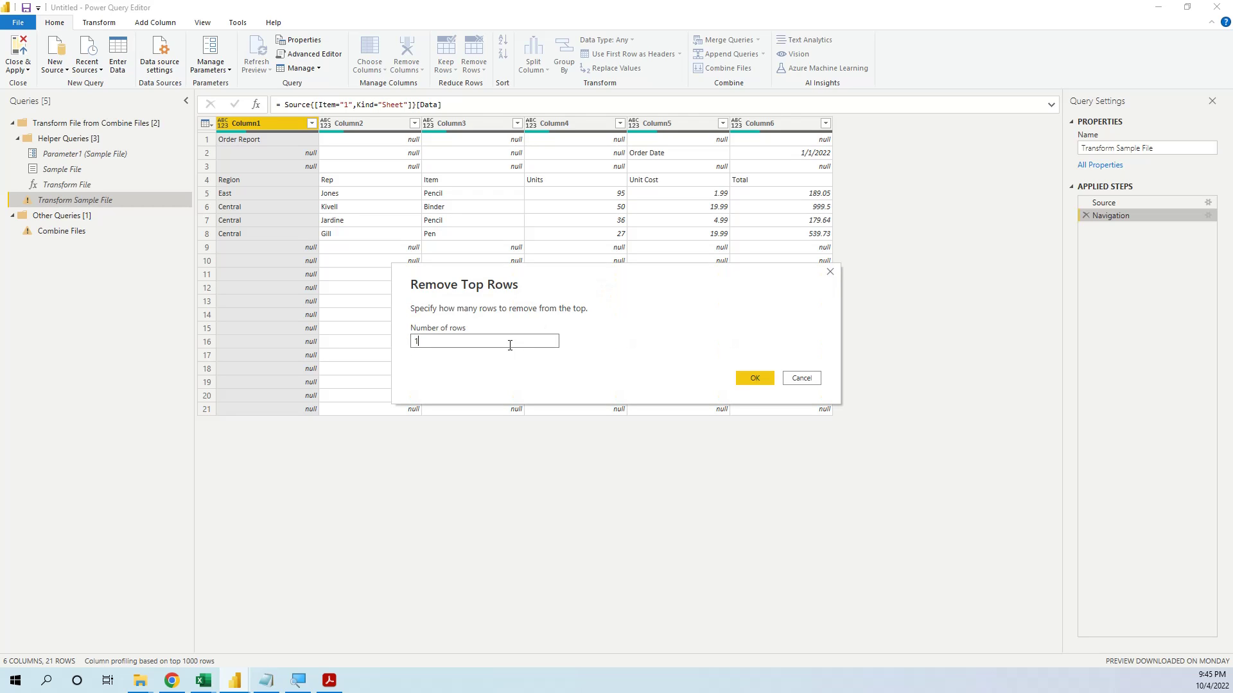
{"action": "type", "text": "1"}
{"action": "left_click", "coordinate": [754, 378]}
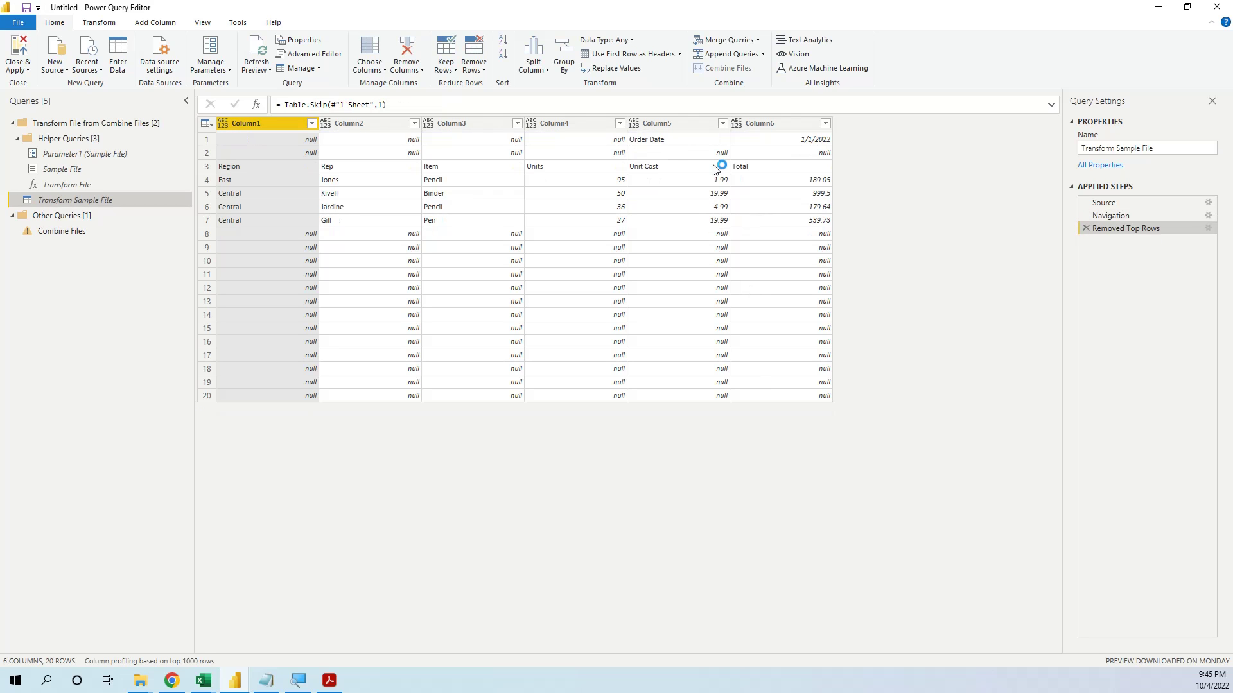
Drill down to the 1/1/2022 value in Column6 and examine the {0} and [Column6] formula parts
{"action": "left_click", "coordinate": [788, 142]}
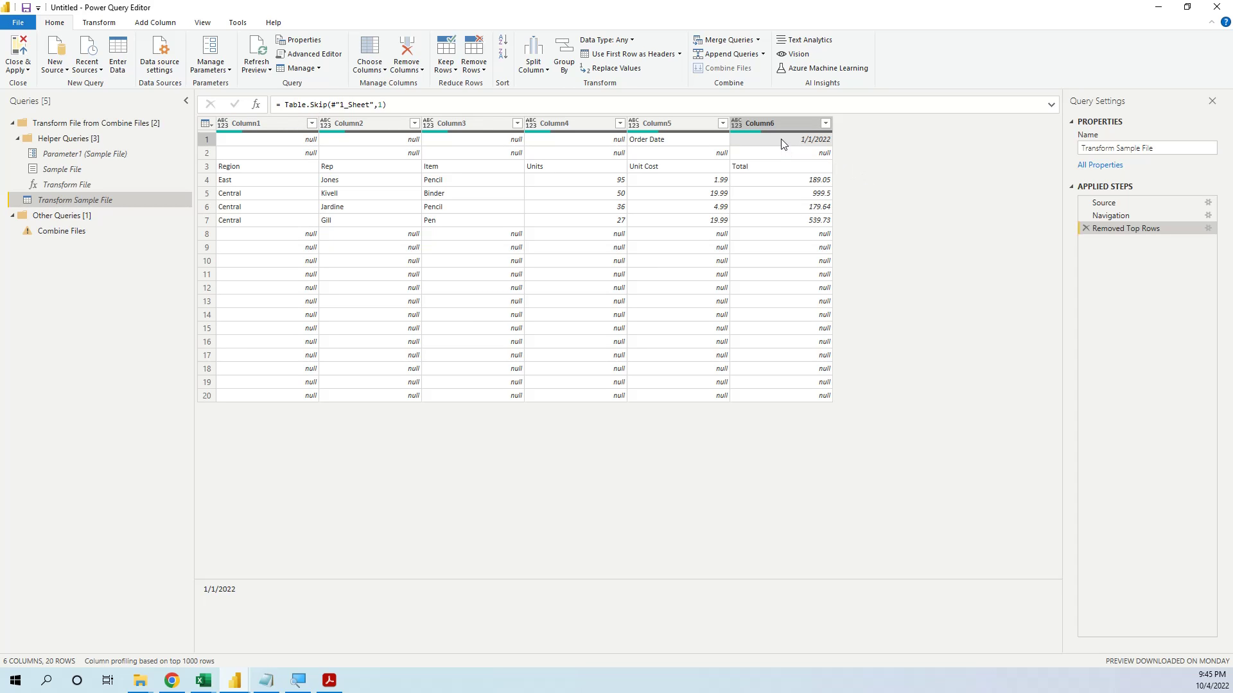
{"action": "right_click", "coordinate": [782, 142]}
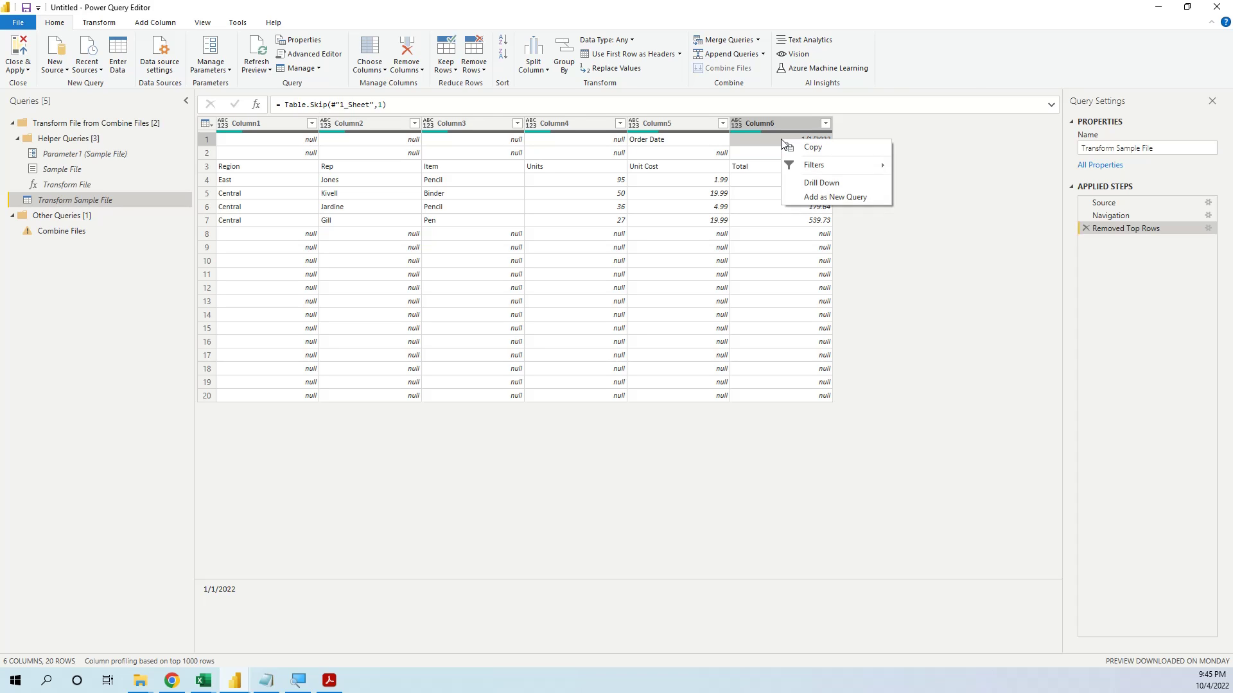
{"action": "left_click", "coordinate": [821, 183]}
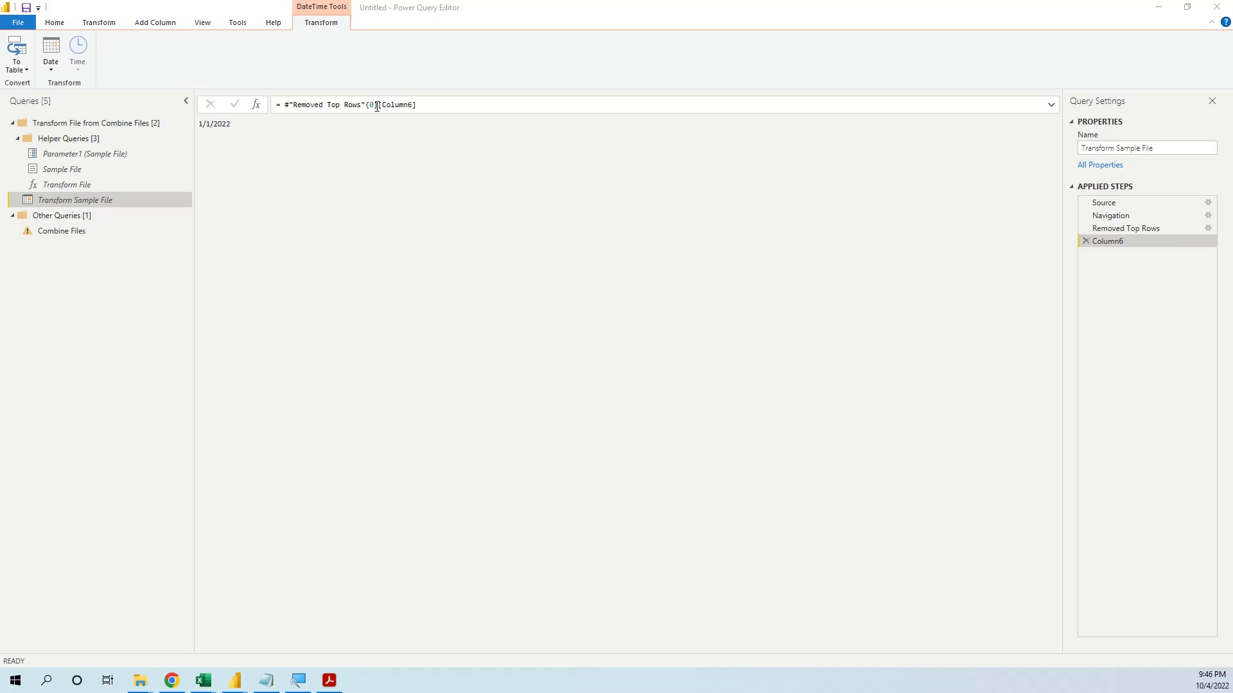
{"action": "mouse_move", "coordinate": [378, 105]}
{"action": "left_mouse_down"}
{"action": "mouse_move", "coordinate": [415, 104]}
{"action": "mouse_move", "coordinate": [366, 108]}
{"action": "left_mouse_up"}
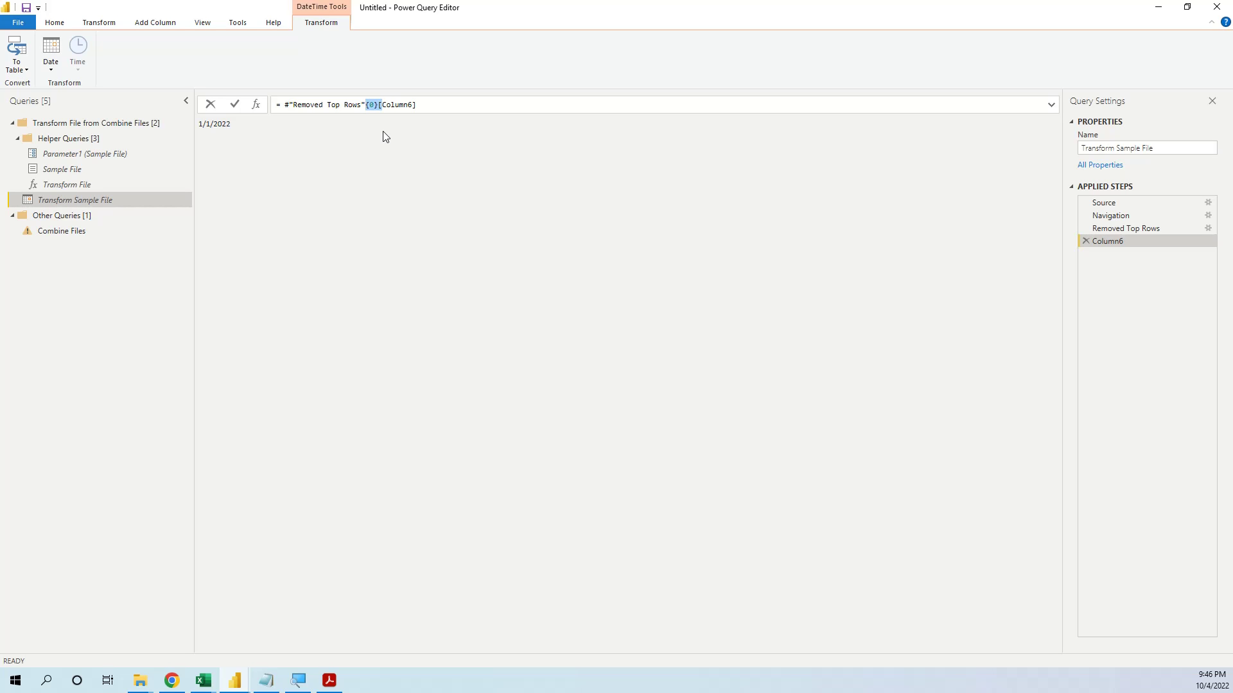
{"action": "left_click", "coordinate": [374, 105]}
{"action": "double_click", "coordinate": [411, 105]}
Rename the Column6 drill-down step to OrderDate
{"action": "right_click", "coordinate": [1105, 248]}
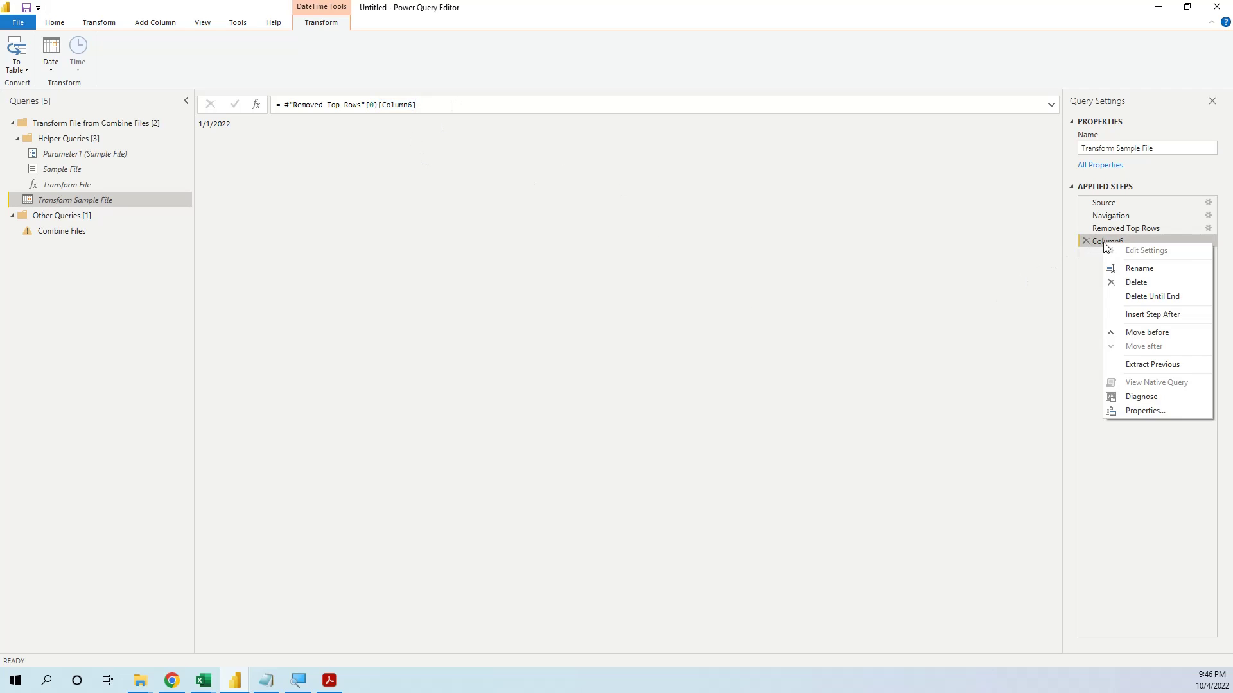
{"action": "left_click", "coordinate": [1120, 267]}
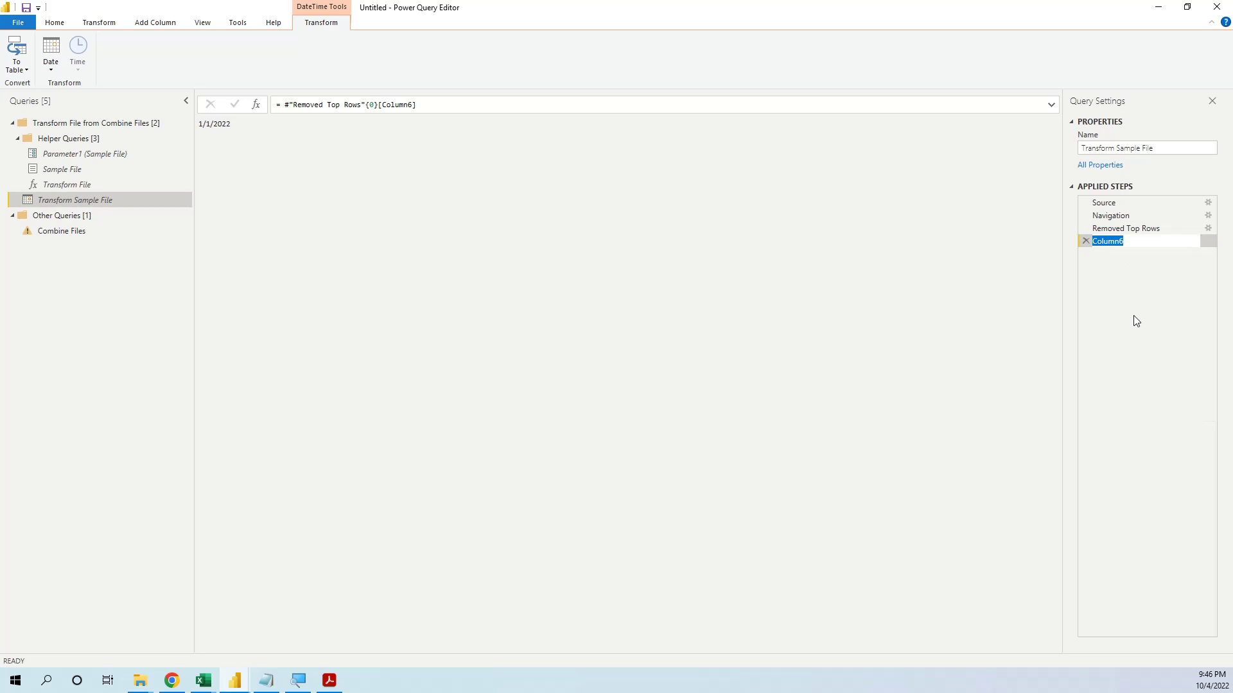
{"action": "type", "text": "OrderDate"}
{"action": "key", "text": "Return"}
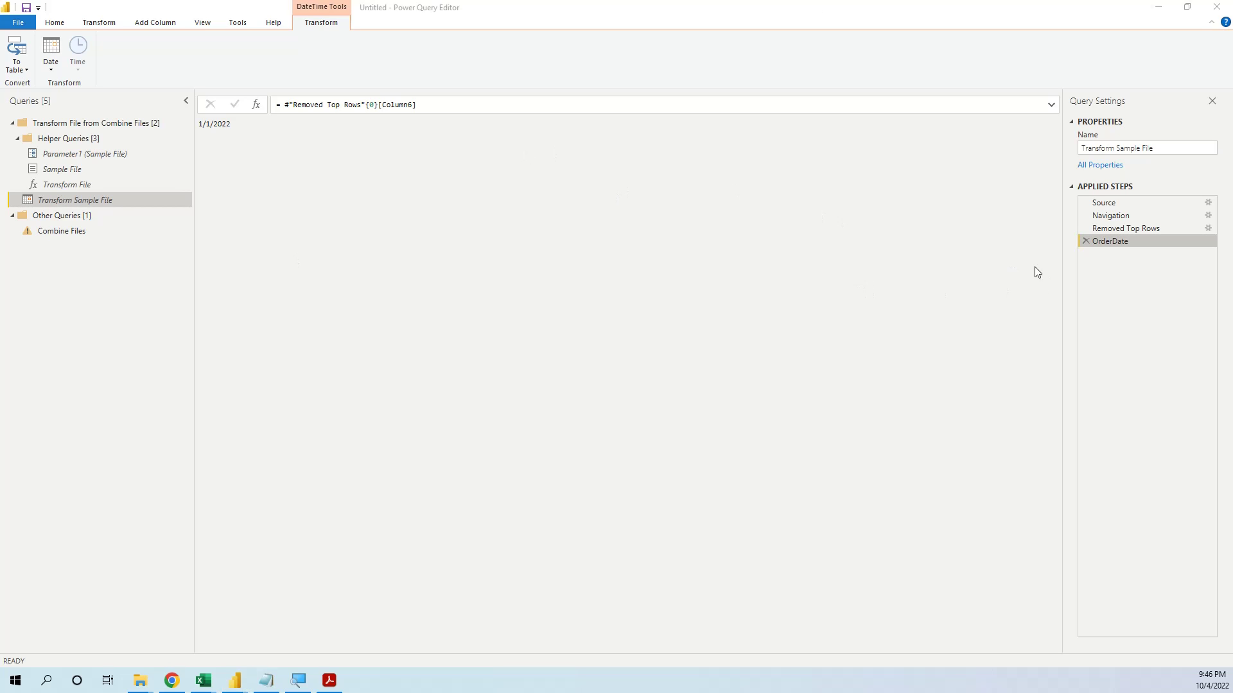
Insert a step after OrderDate and give it the Removed Top Rows Table.Skip formula
{"action": "right_click", "coordinate": [1097, 244]}
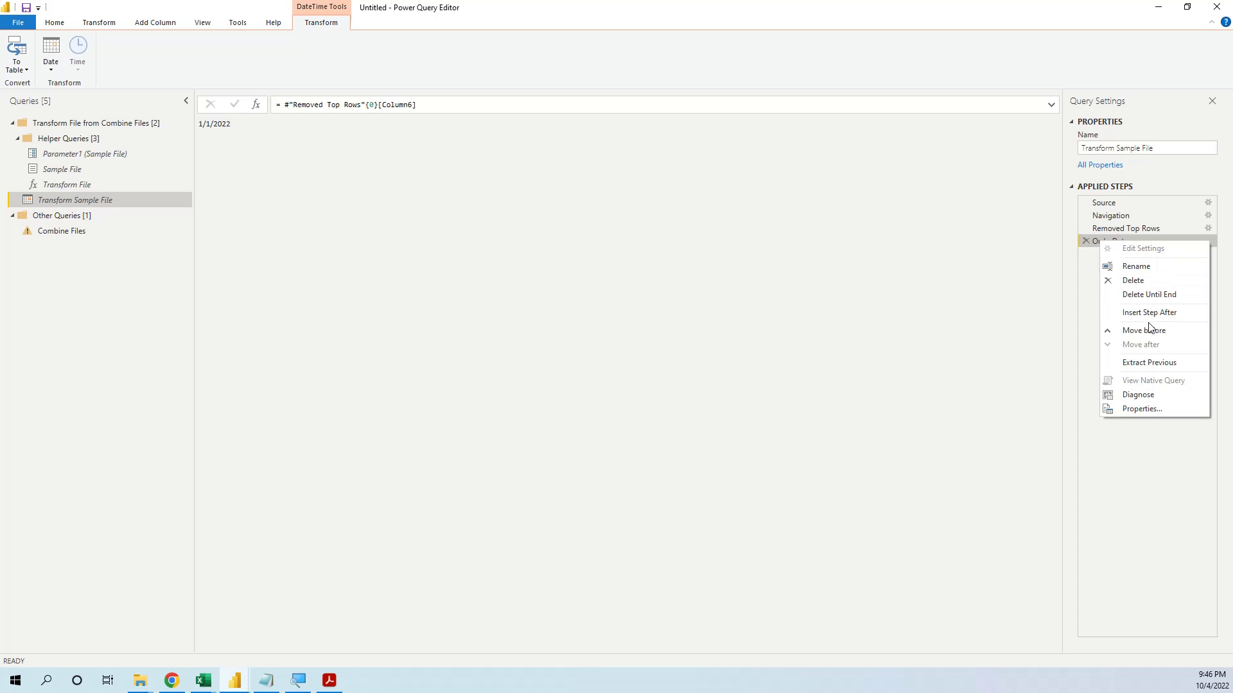
{"action": "left_click", "coordinate": [1149, 313]}
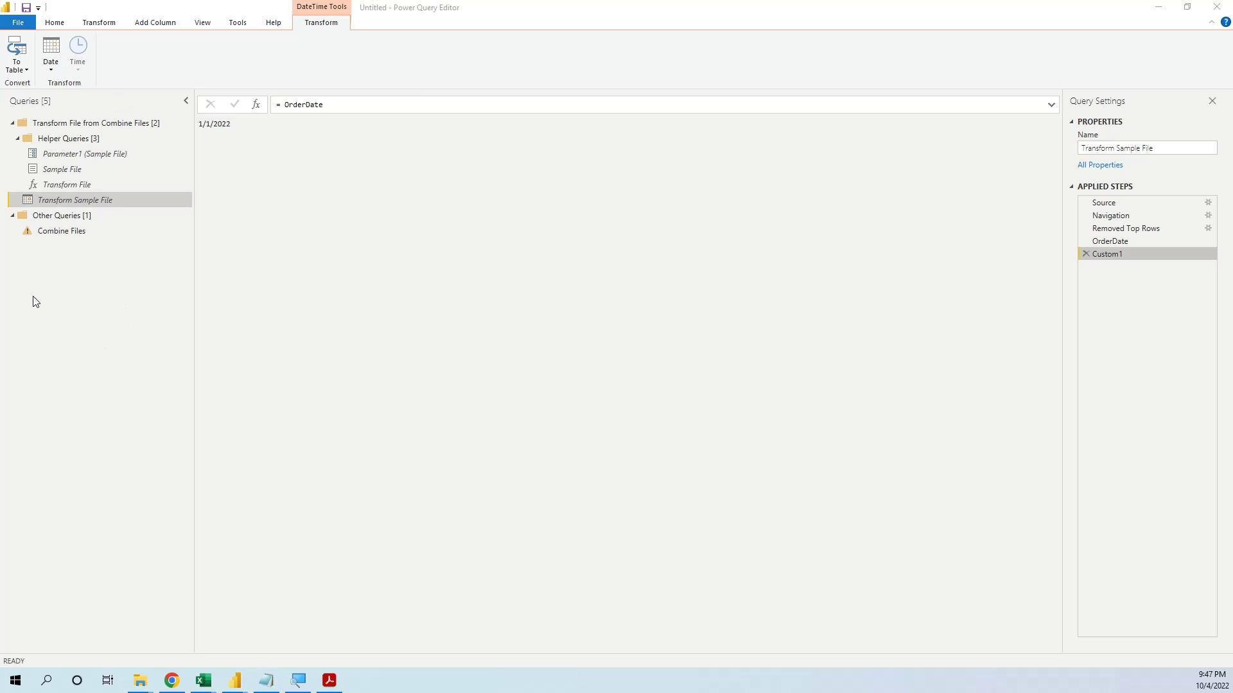
{"action": "left_click", "coordinate": [1113, 231]}
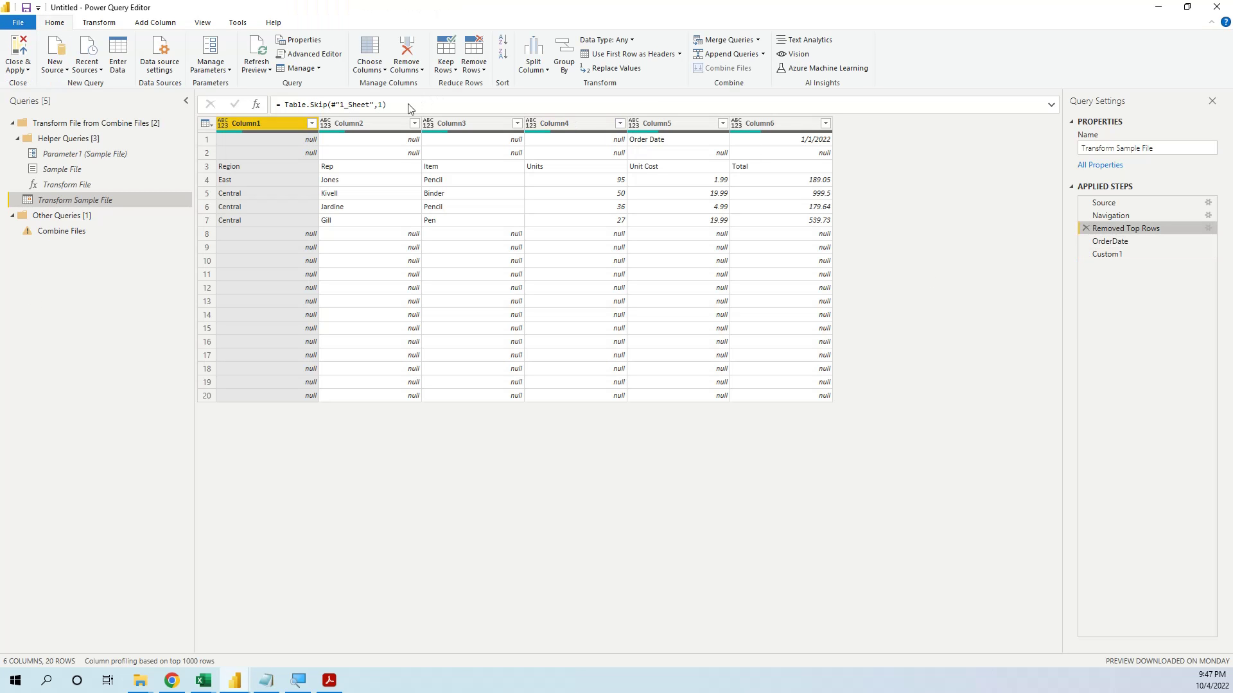
{"action": "left_click_drag", "start_coordinate": [387, 105], "coordinate": [285, 105]}
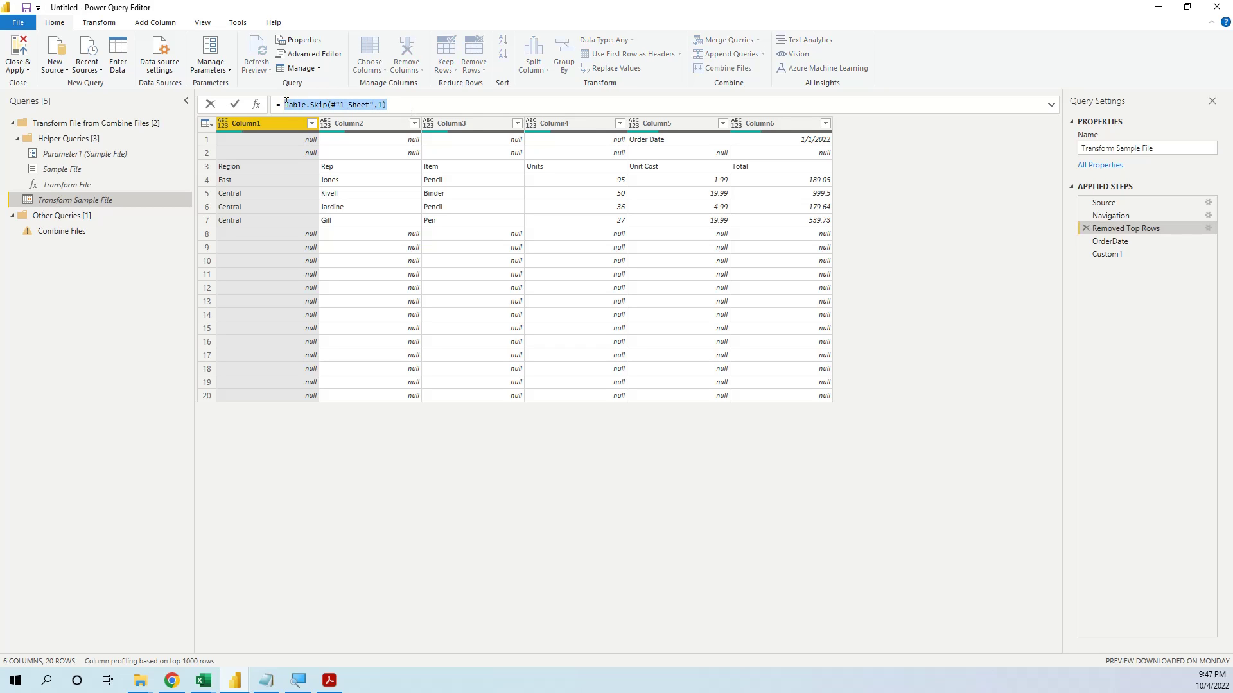
{"action": "left_click", "coordinate": [1109, 257]}
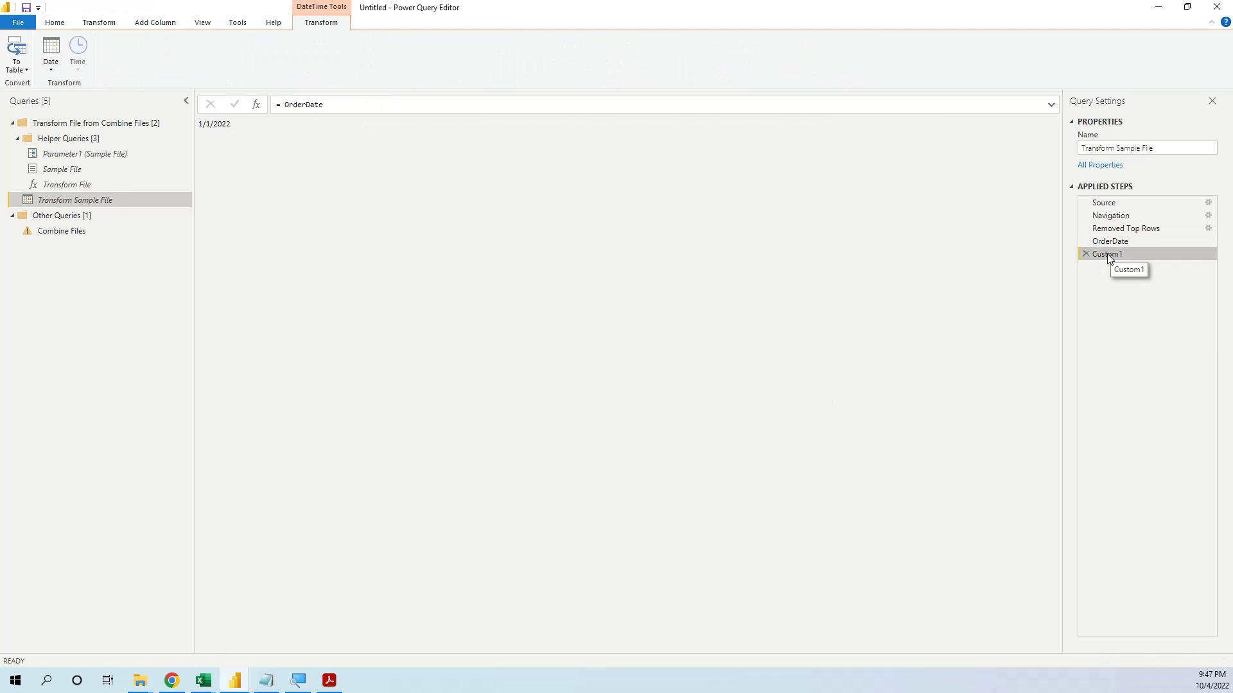
{"action": "left_click", "coordinate": [340, 103]}
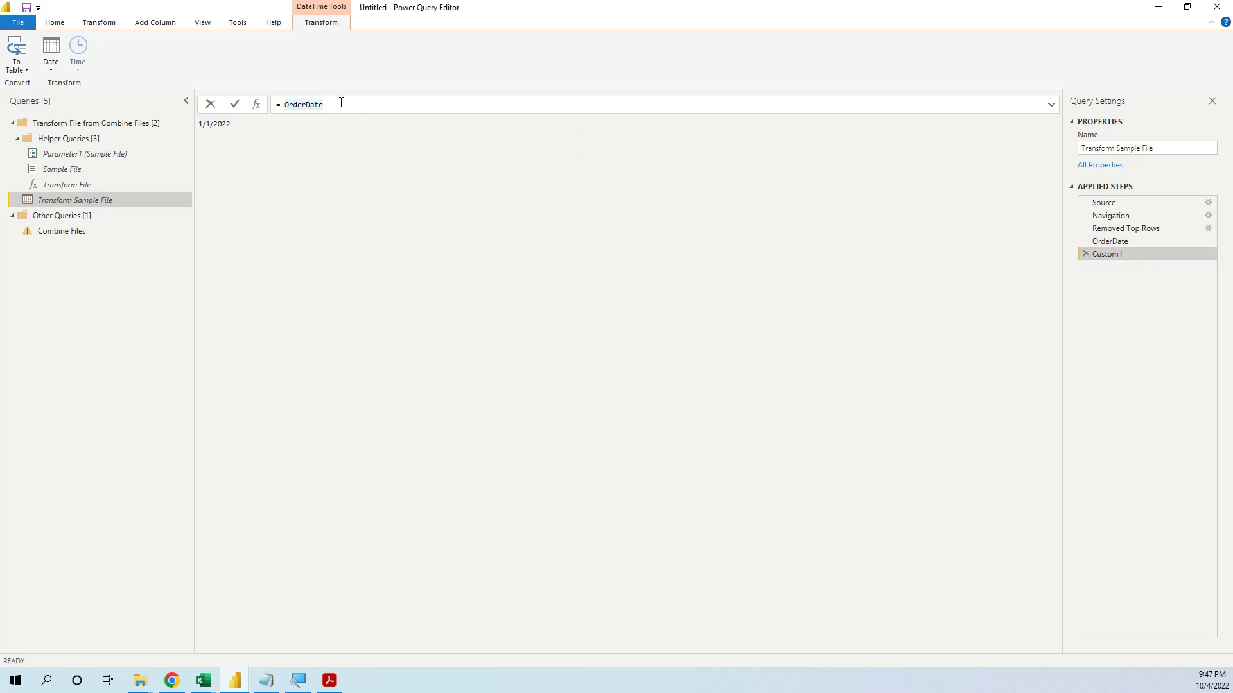
{"action": "key", "text": "BackSpace"}
{"action": "key", "text": "BackSpace"}
{"action": "key", "text": "BackSpace"}
{"action": "key", "text": "BackSpace"}
{"action": "key", "text": "BackSpace"}
{"action": "key", "text": "BackSpace"}
{"action": "key", "text": "BackSpace"}
{"action": "key", "text": "BackSpace"}
{"action": "key", "text": "BackSpace"}
{"action": "key", "text": "ctrl+v"}
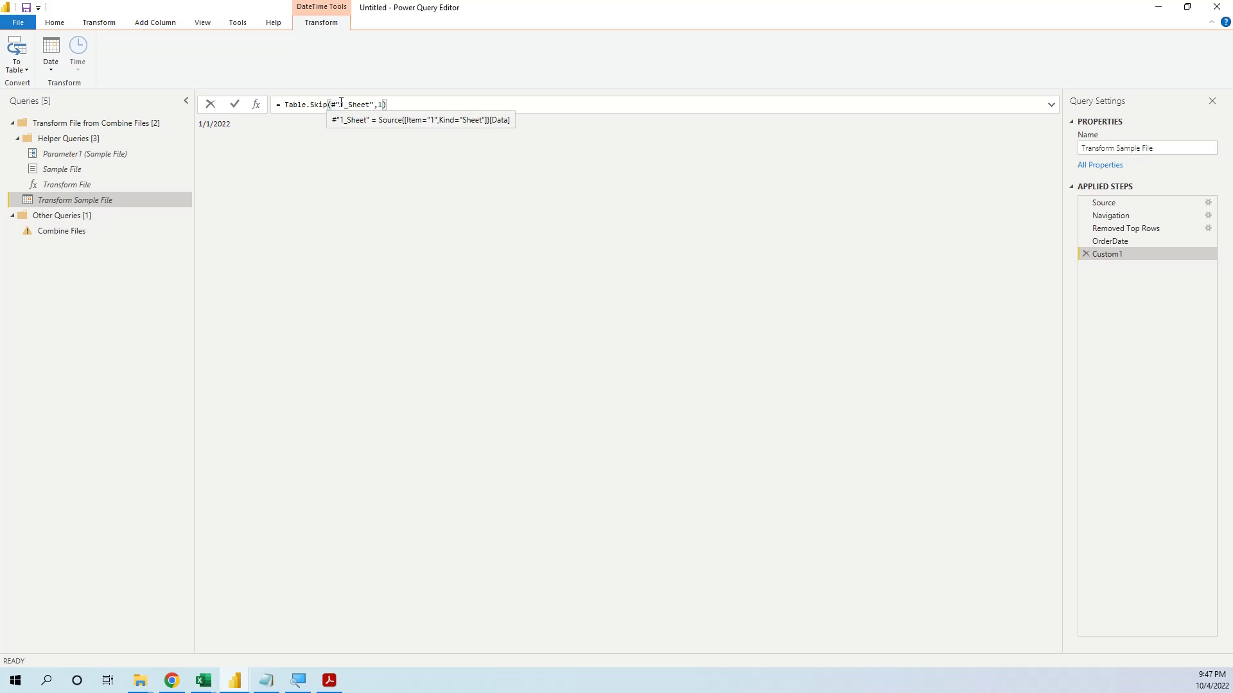
{"action": "key", "text": "ctrl+a"}
{"action": "key", "text": "BackSpace"}
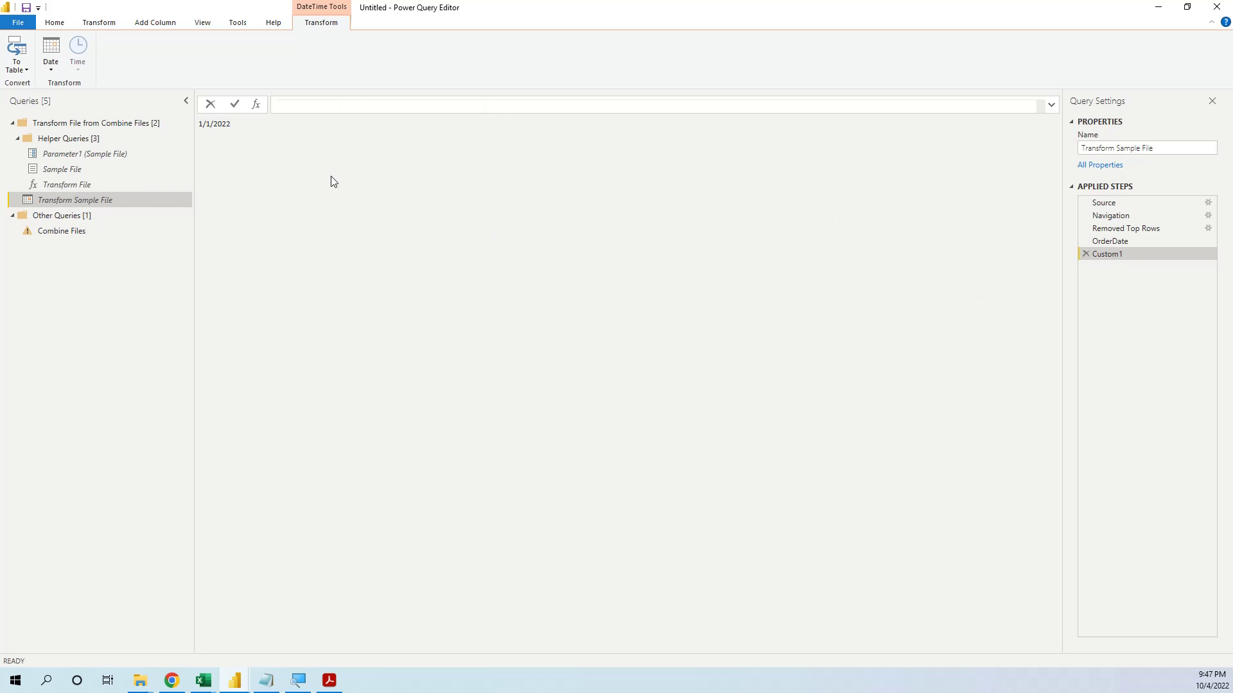
{"action": "key", "text": "Escape"}
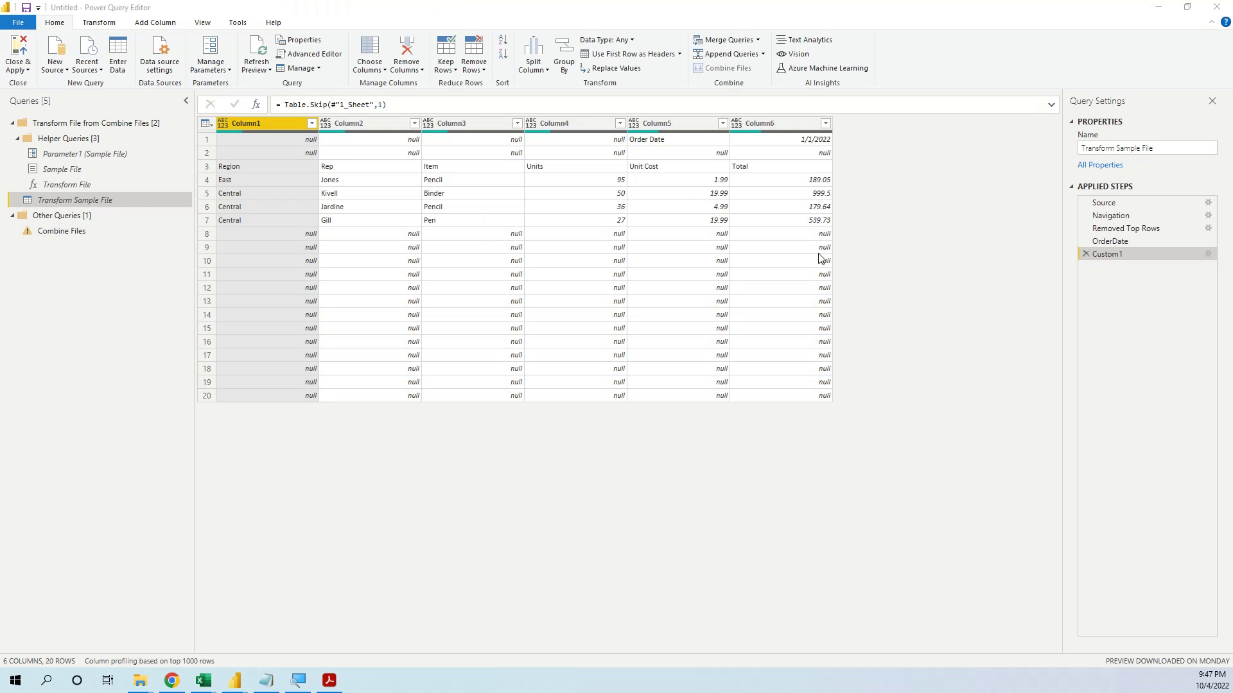
Rename the new Custom1 step to OriginalTable
{"action": "right_click", "coordinate": [1107, 257]}
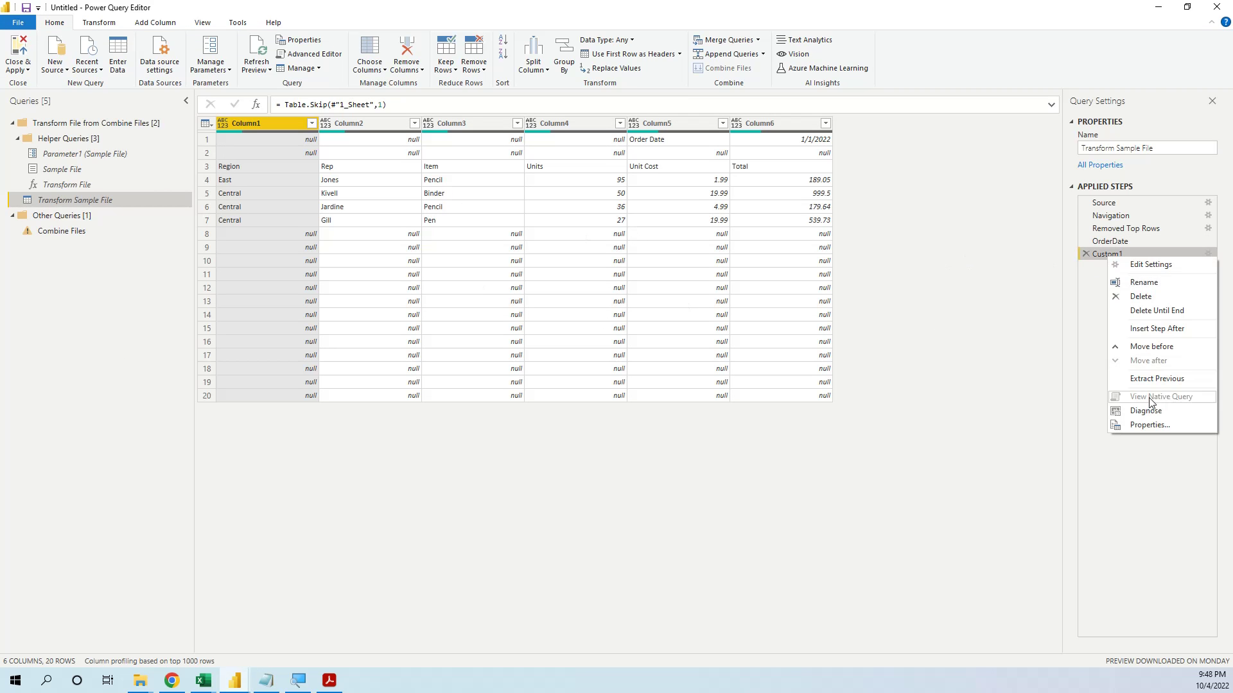
{"action": "left_click", "coordinate": [1146, 283]}
{"action": "type", "text": "OroginalTable"}
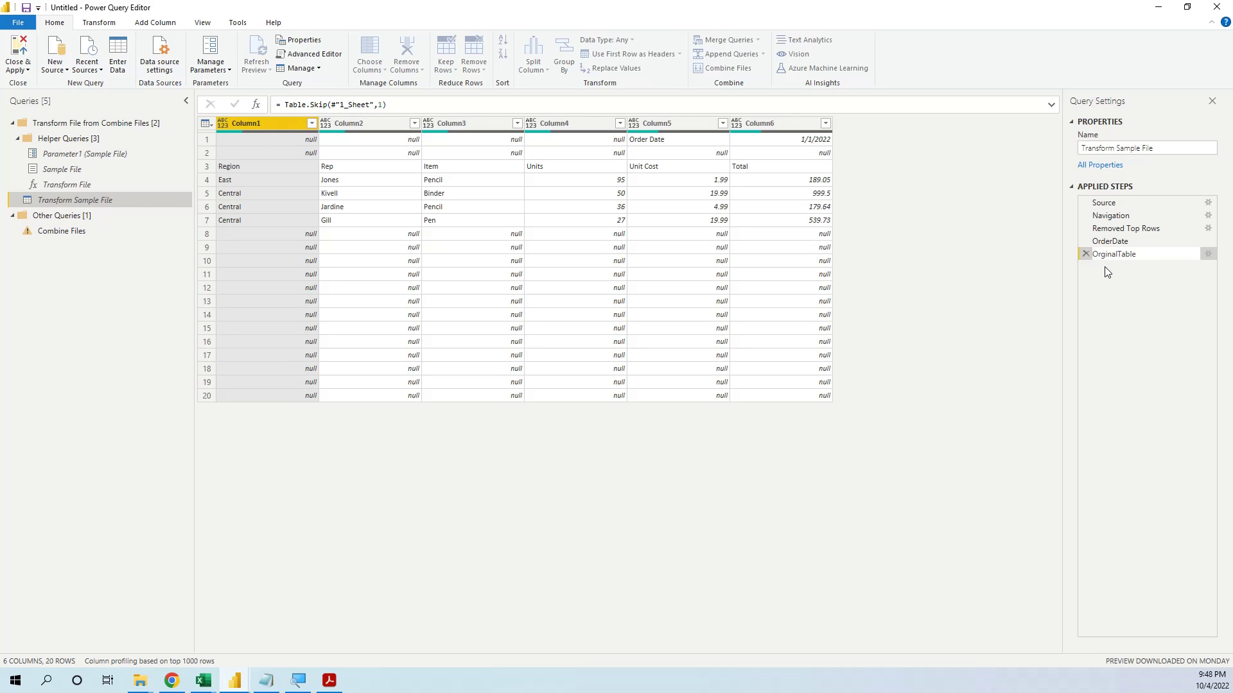
{"action": "type", "text": "i"}
{"action": "key", "text": "Return"}
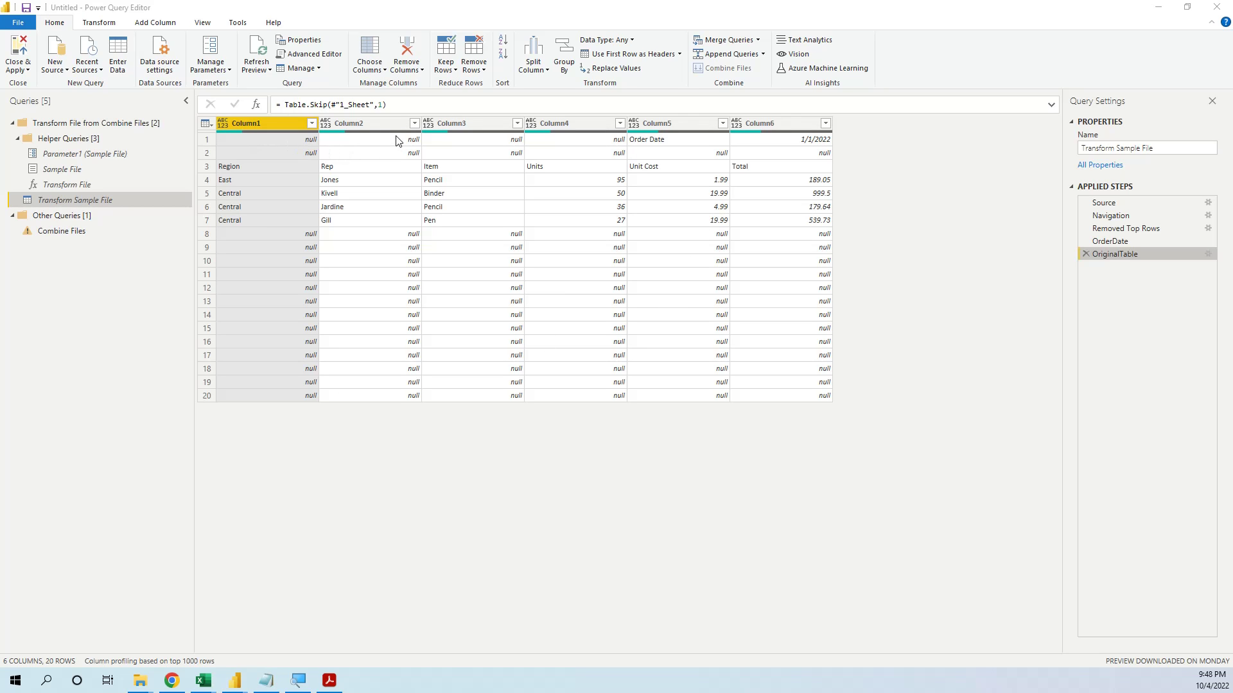
Remove the top 2 rows and promote Region, Rep, Item, Units, Unit Cost, Total as headers
{"action": "left_click", "coordinate": [474, 64]}
{"action": "left_click", "coordinate": [504, 138]}
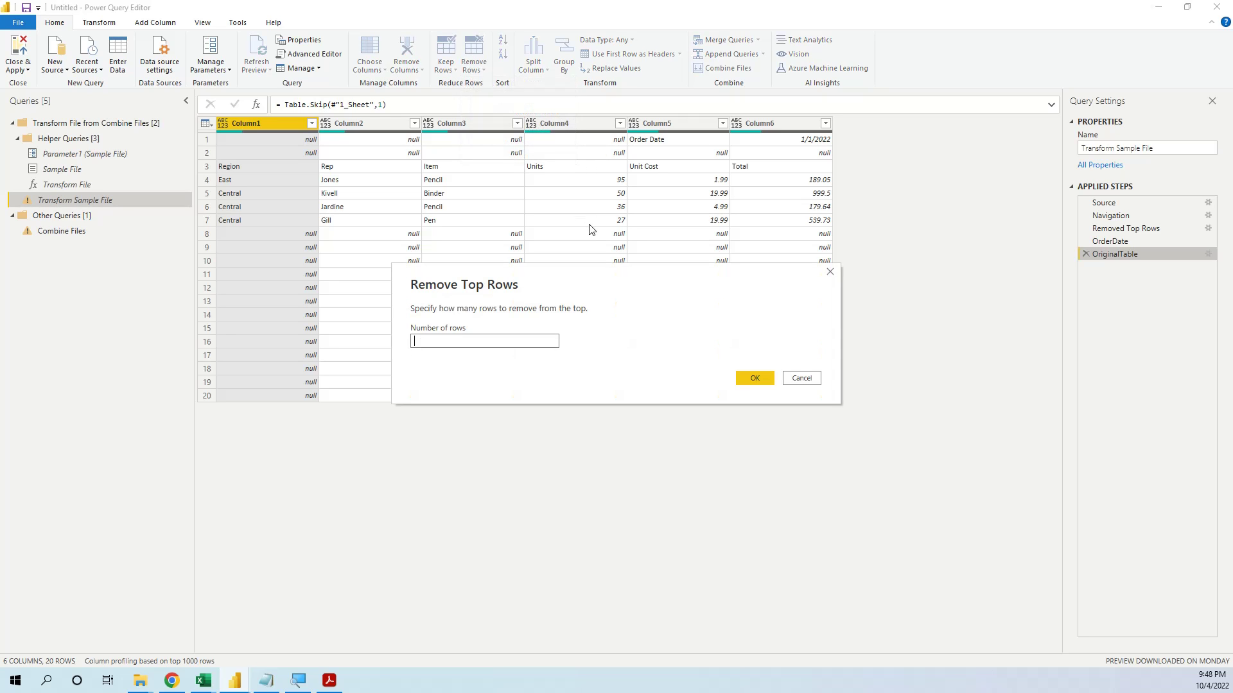
{"action": "left_click", "coordinate": [755, 378]}
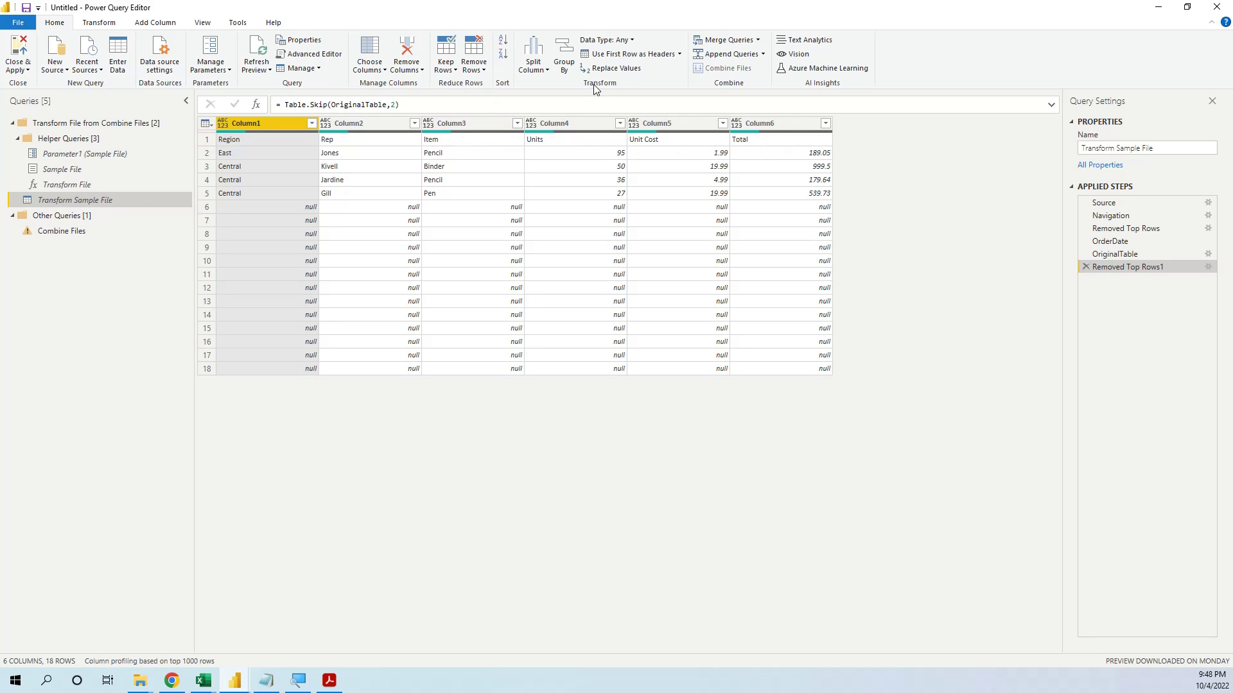
{"action": "left_click", "coordinate": [680, 54]}
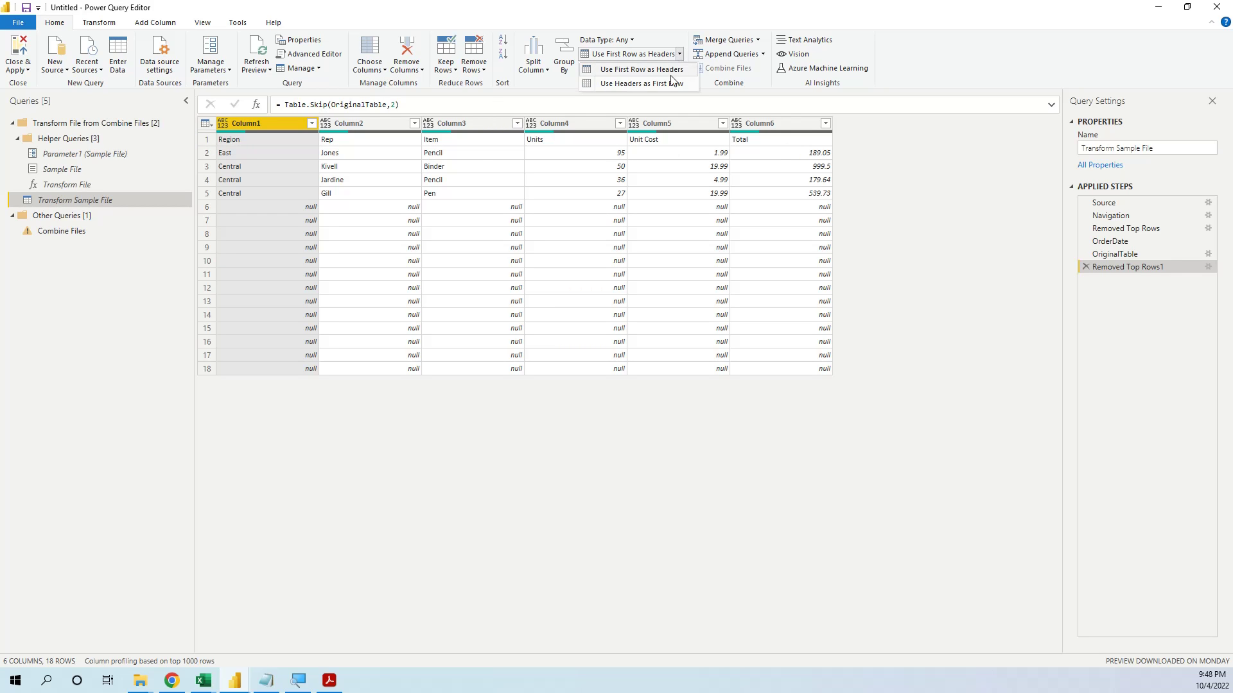
{"action": "left_click", "coordinate": [671, 70]}
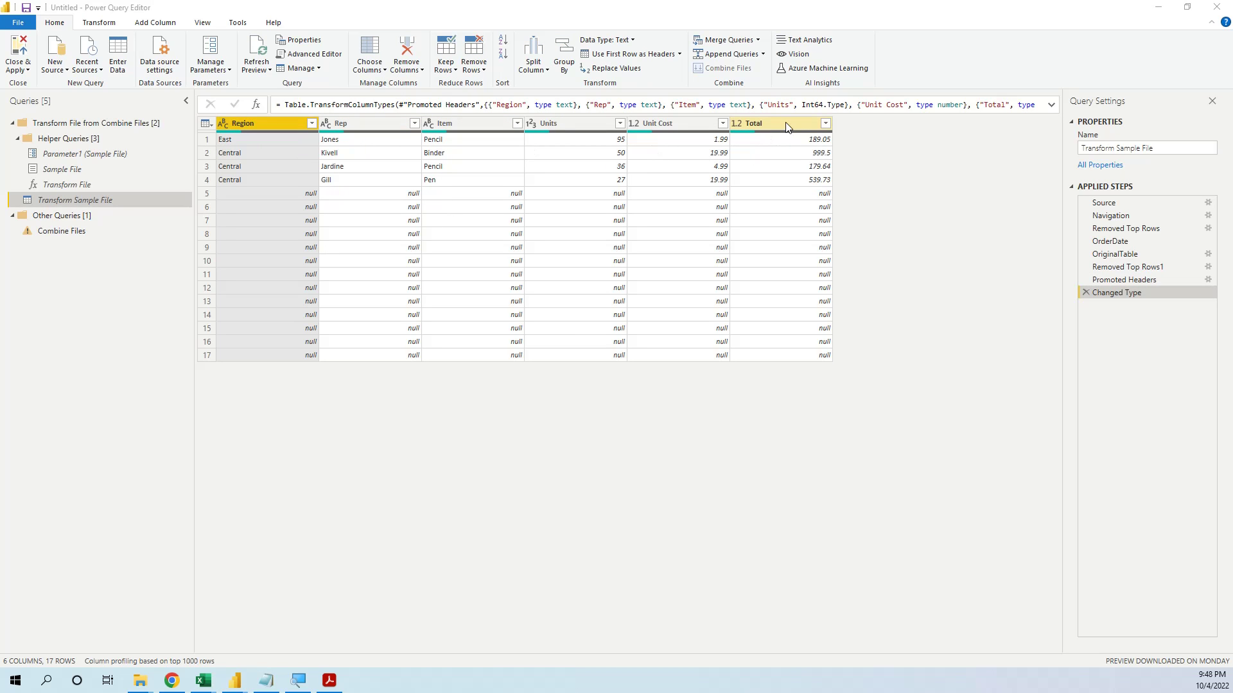
Filter out rows with a null Region, keeping only the four order rows
{"action": "left_click", "coordinate": [298, 193]}
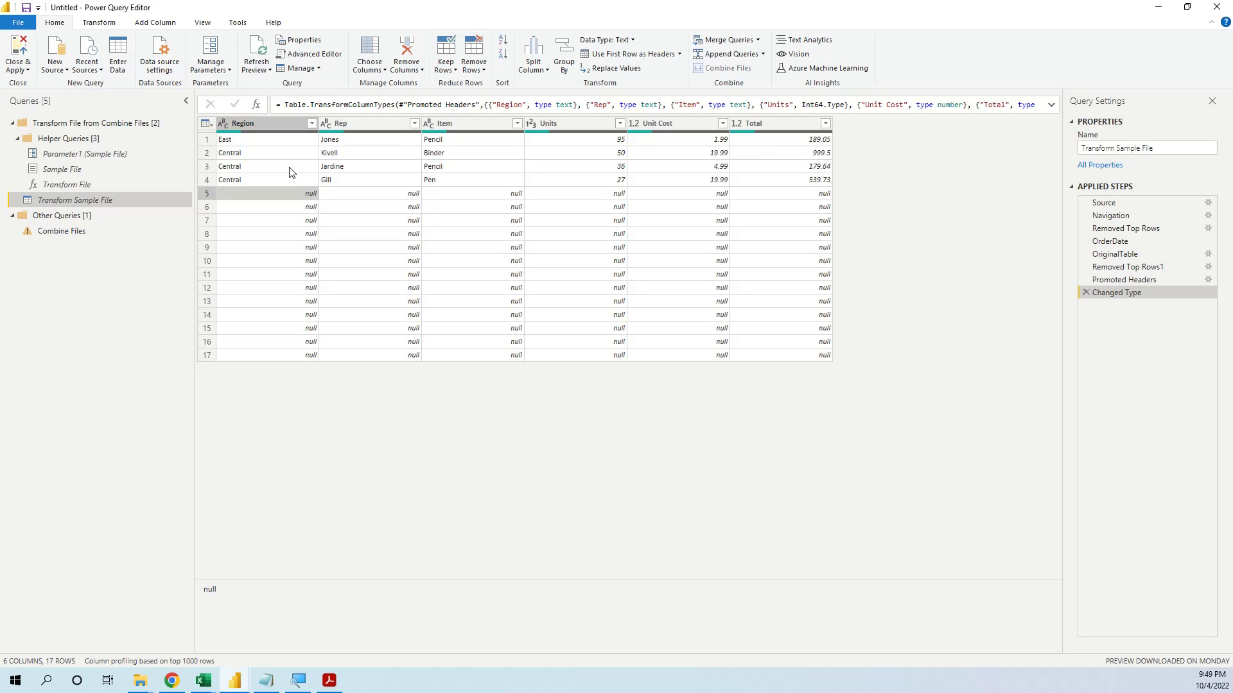
{"action": "left_click", "coordinate": [311, 124]}
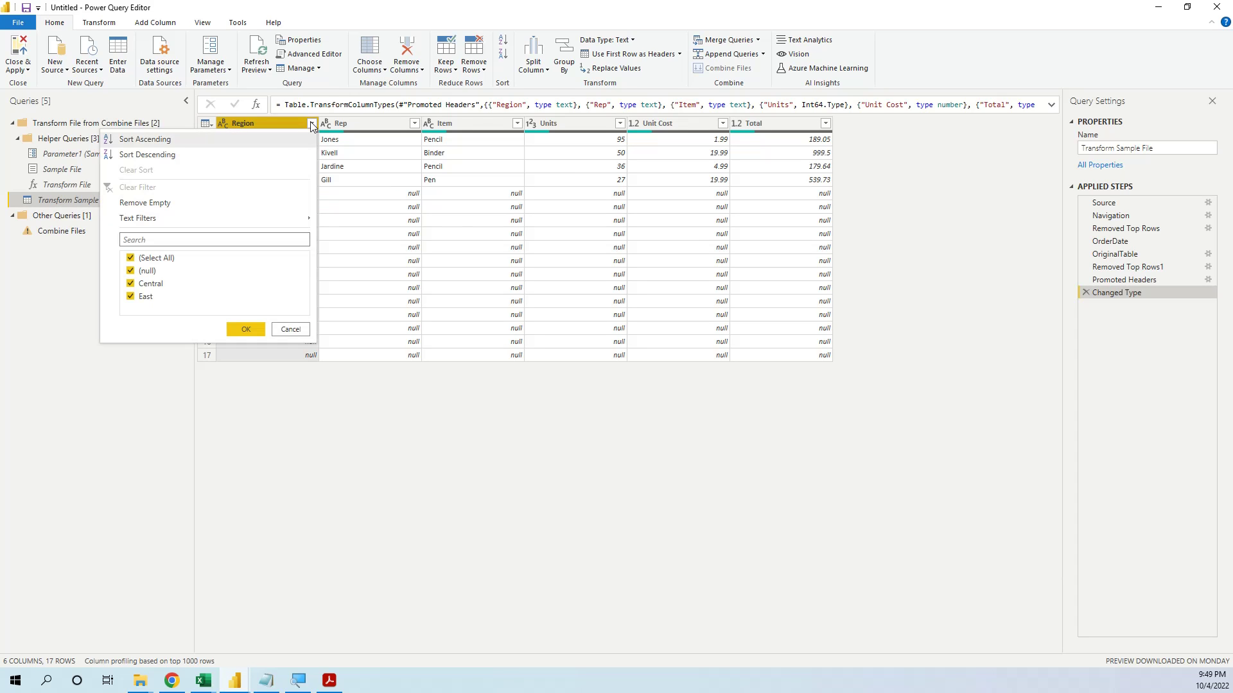
{"action": "left_click", "coordinate": [131, 271]}
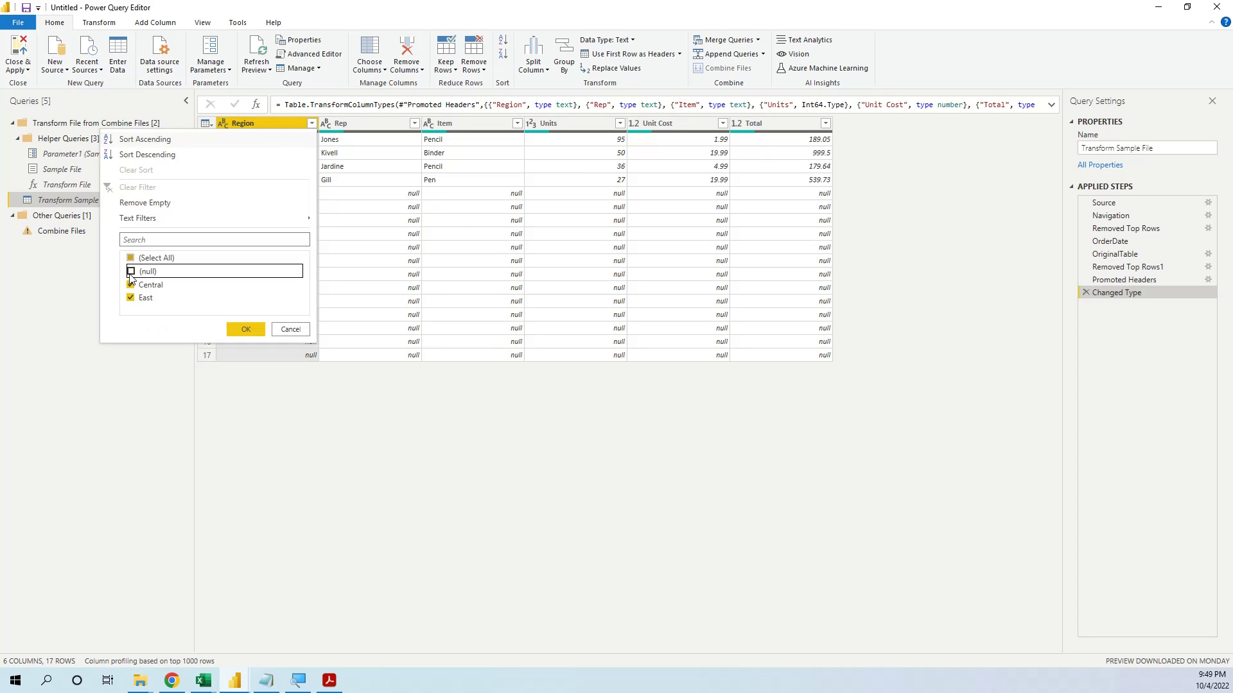
{"action": "left_click", "coordinate": [241, 330]}
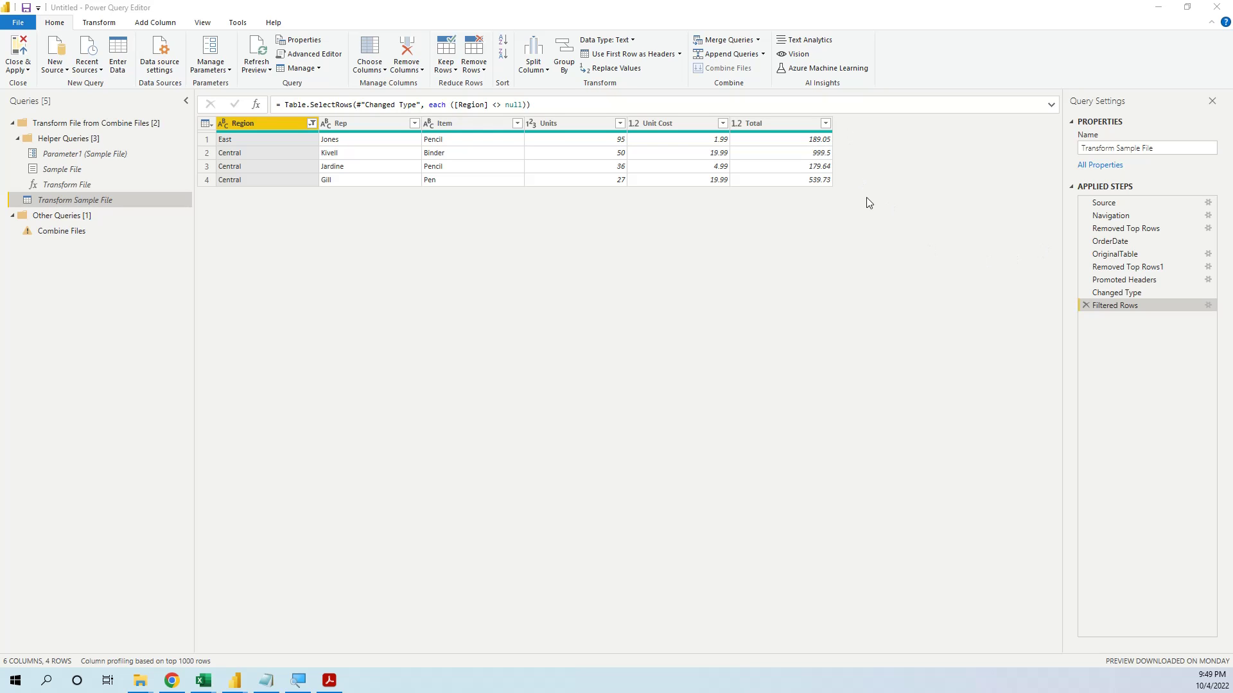
Insert a new query step right after the Filtered Rows step
{"action": "right_click", "coordinate": [1113, 310]}
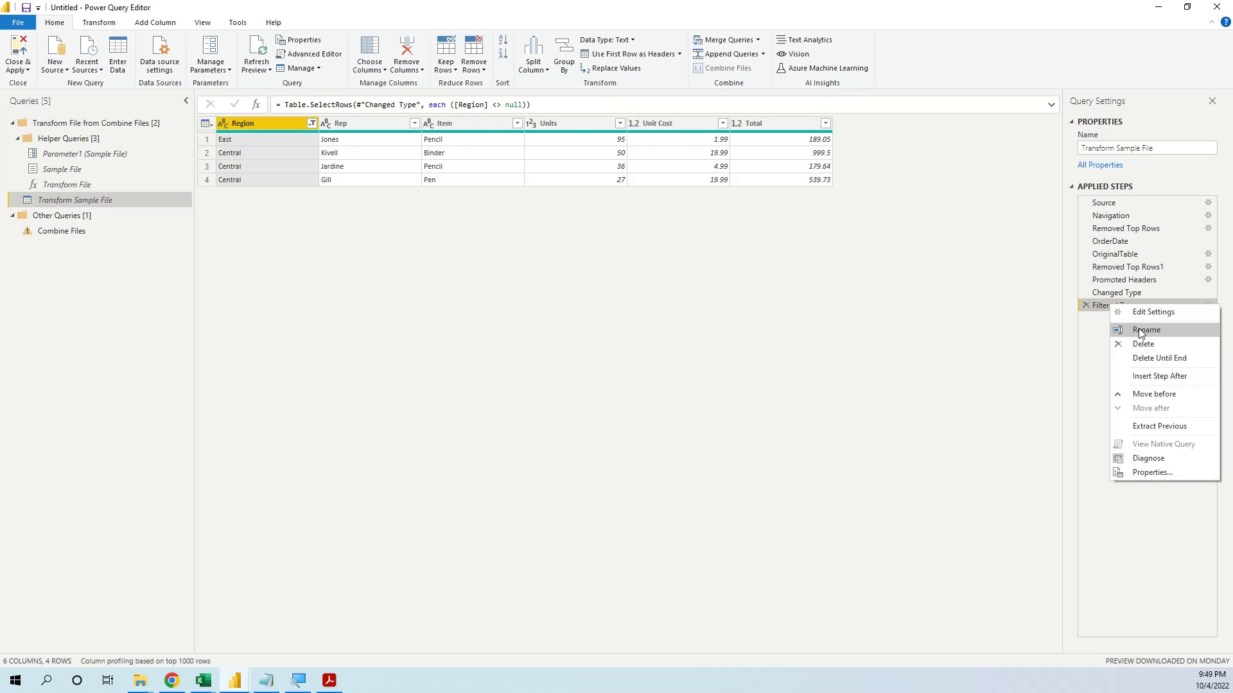
{"action": "left_click", "coordinate": [1159, 376]}
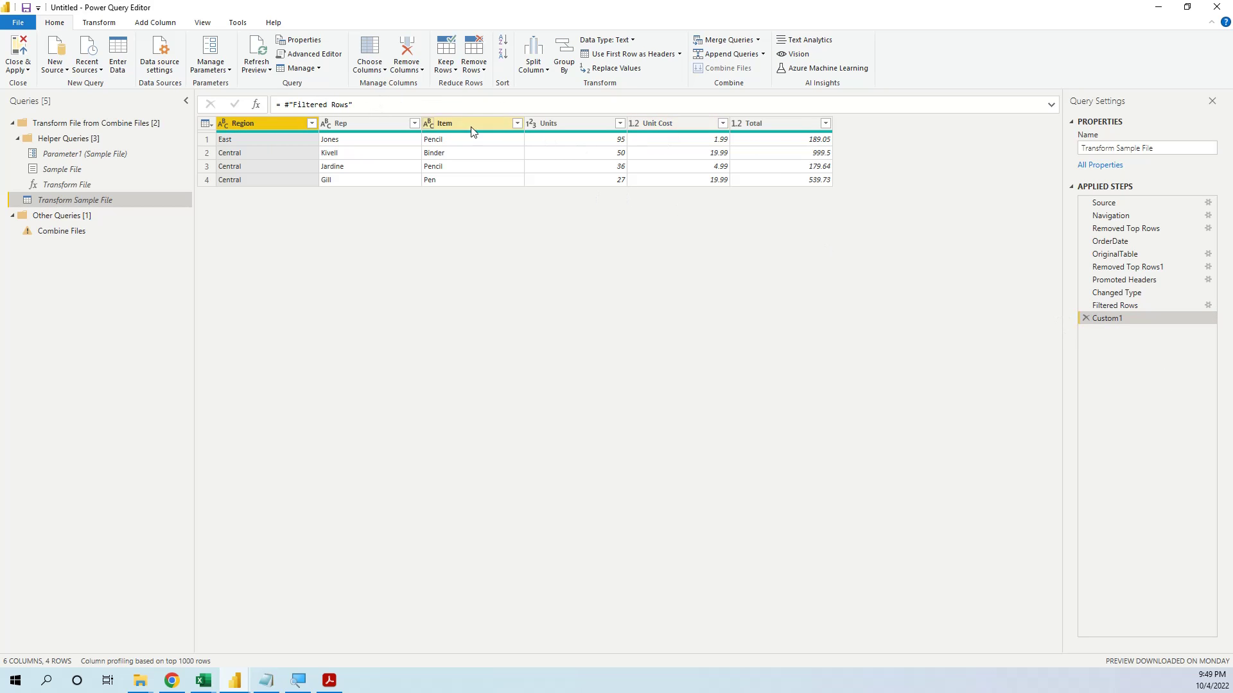
{"action": "left_click", "coordinate": [371, 103]}
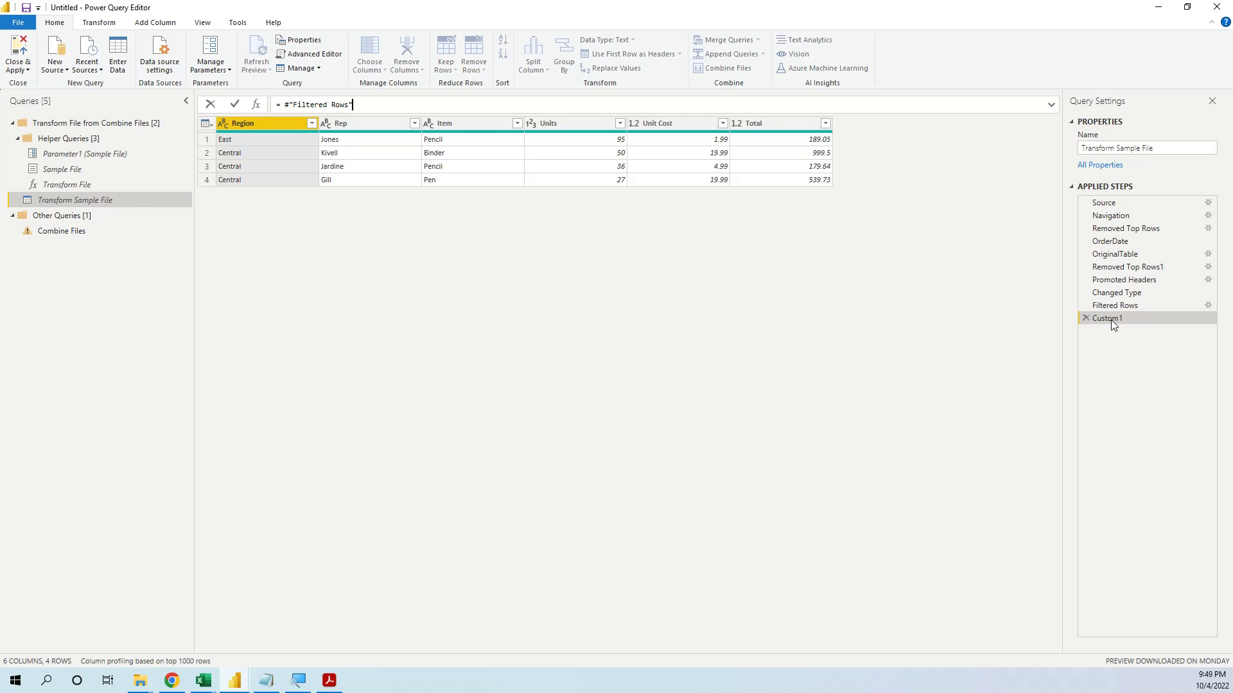
Add a custom column with formula = OrderDate and rename it 'Order Date'
{"action": "left_click", "coordinate": [164, 25]}
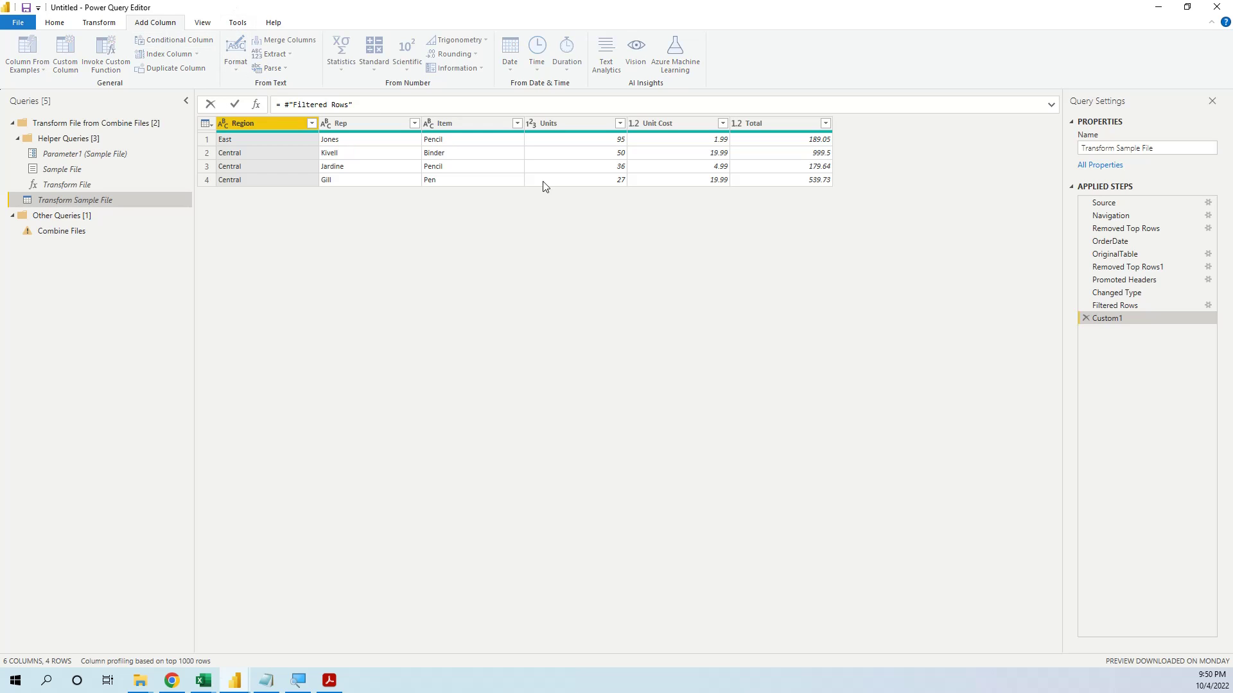
{"action": "left_click", "coordinate": [1133, 352]}
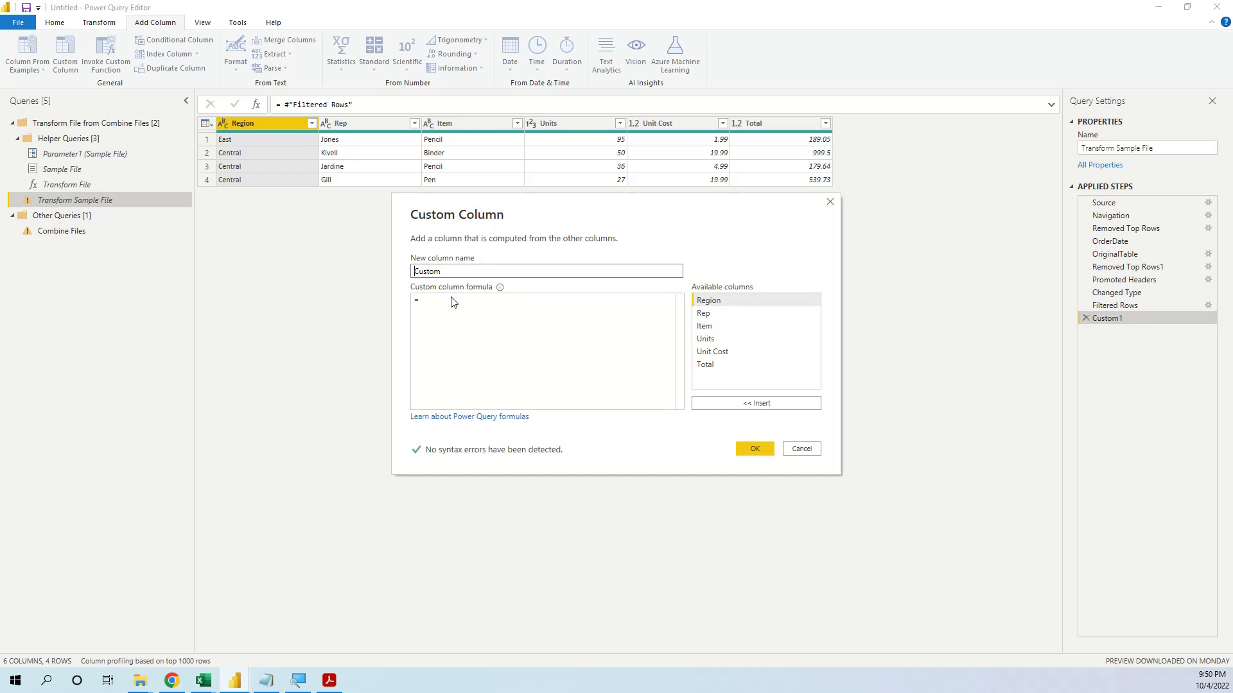
{"action": "left_click", "coordinate": [454, 300]}
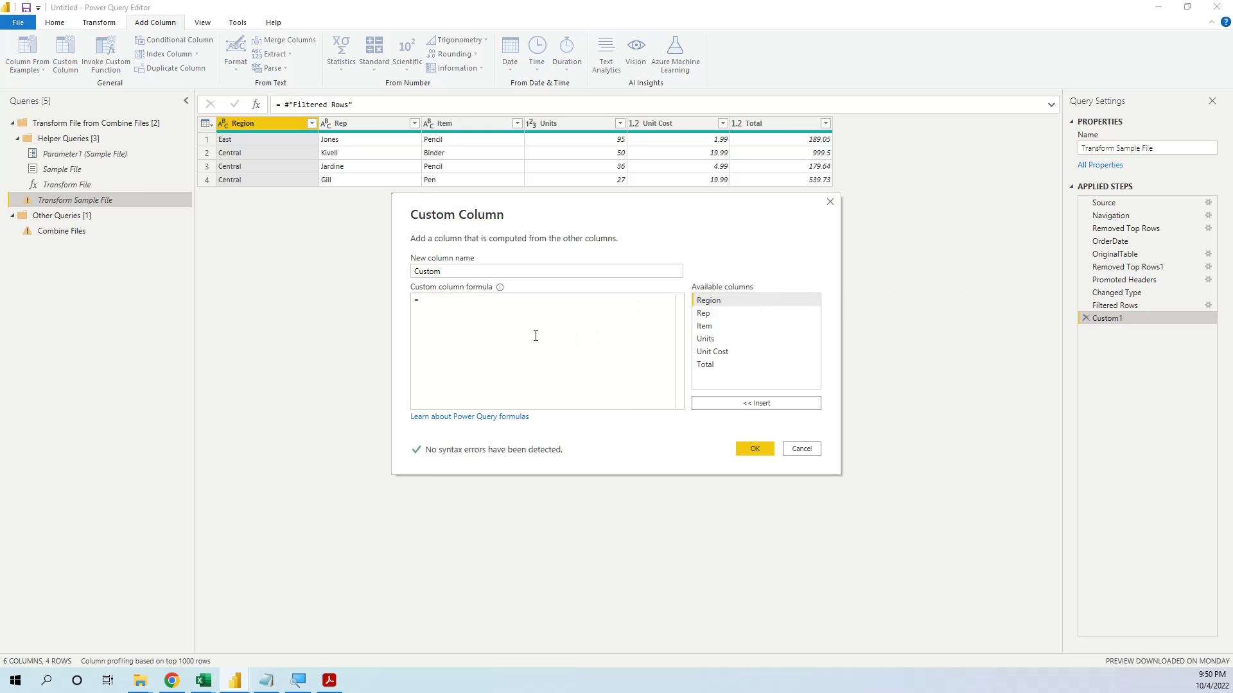
{"action": "type", "text": "PC"}
{"action": "key", "text": "BackSpace"}
{"action": "key", "text": "BackSpace"}
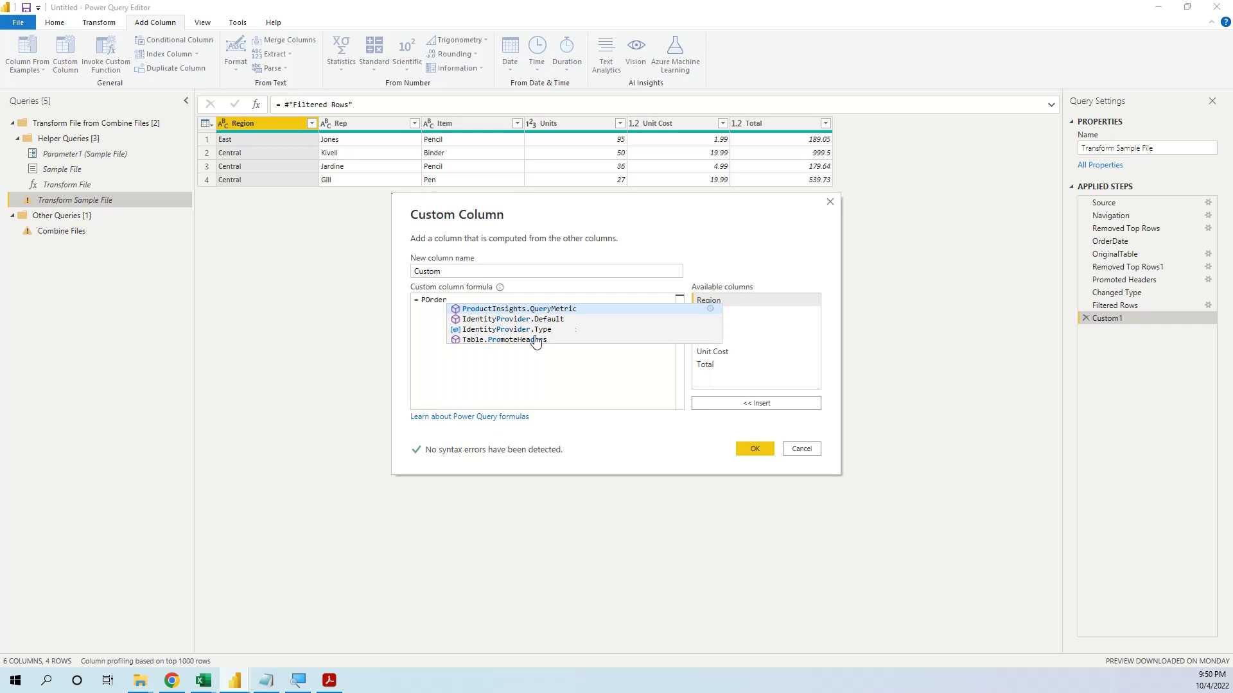
{"action": "key", "text": "BackSpace"}
{"action": "type", "text": "OrderDate"}
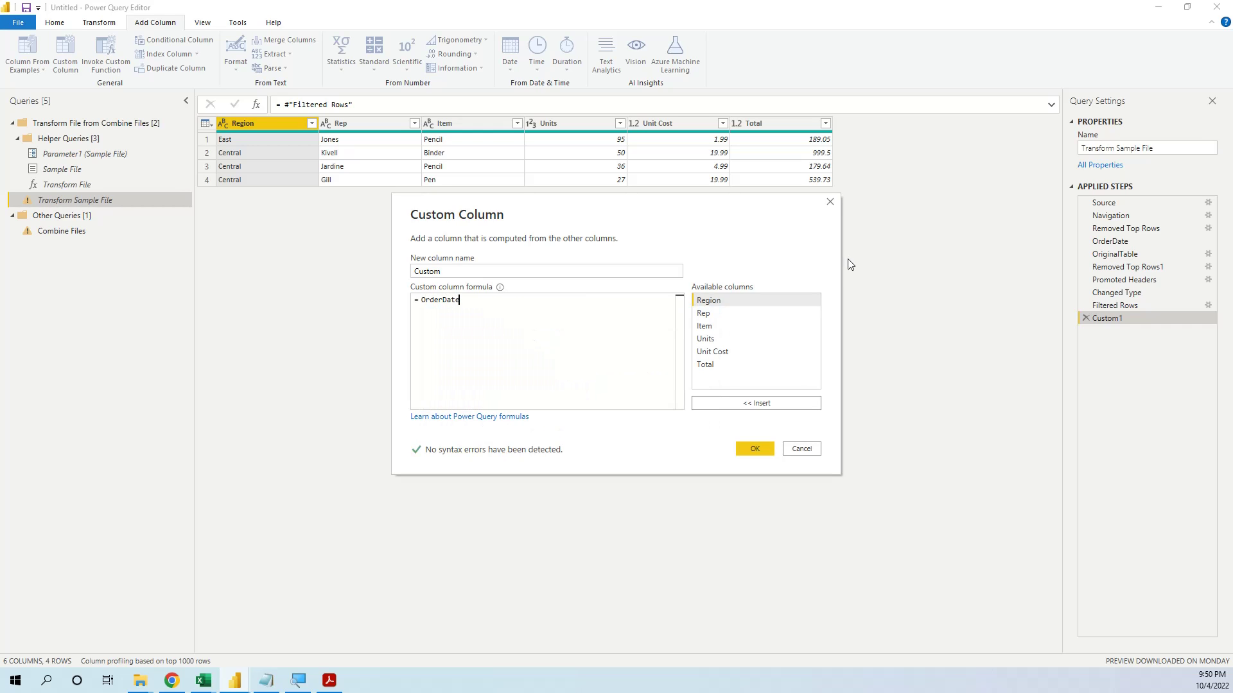
{"action": "left_click", "coordinate": [760, 446]}
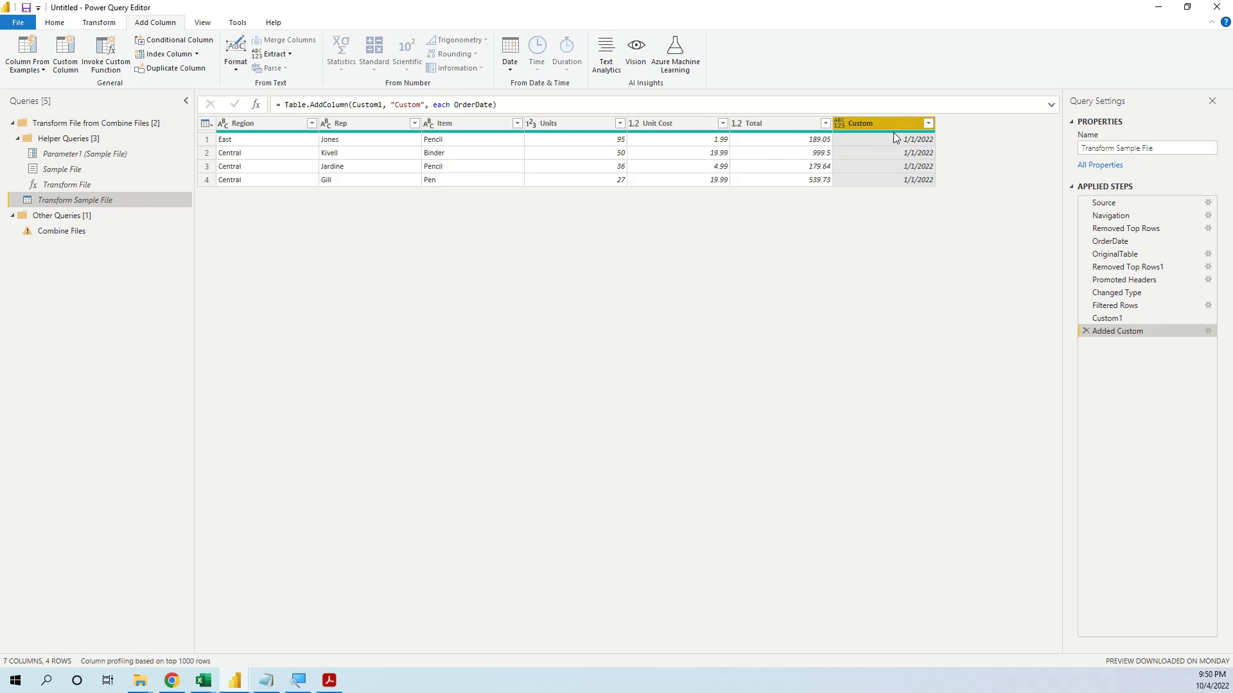
{"action": "double_click", "coordinate": [854, 122]}
{"action": "type", "text": "Order Date"}
{"action": "key", "text": "Return"}
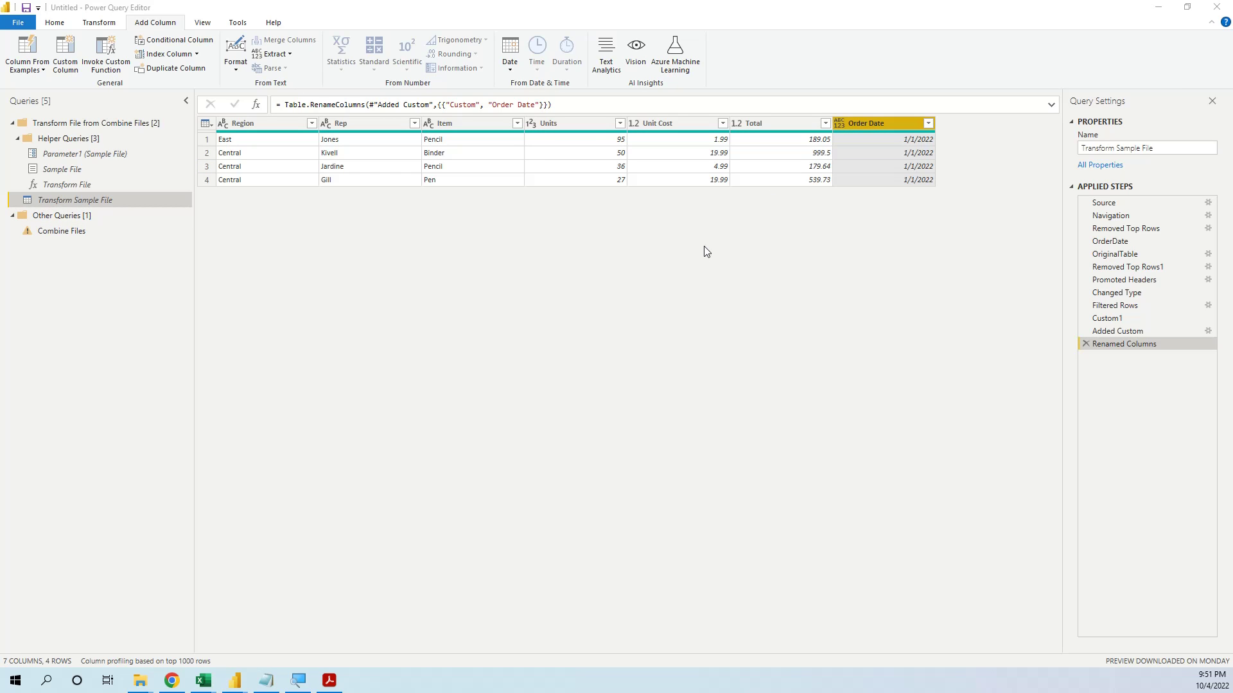
Delete the erroring Changed Type step from Combine Files, then Close & Apply
{"action": "left_click", "coordinate": [59, 232]}
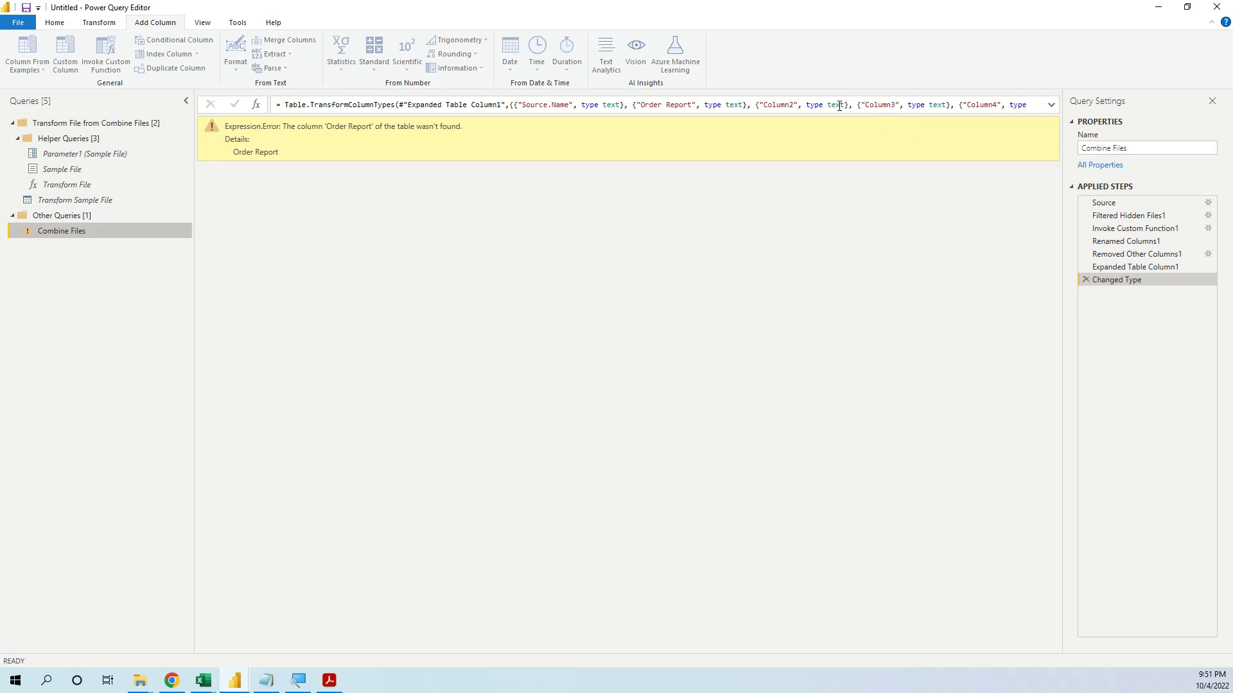
{"action": "left_click", "coordinate": [1084, 279]}
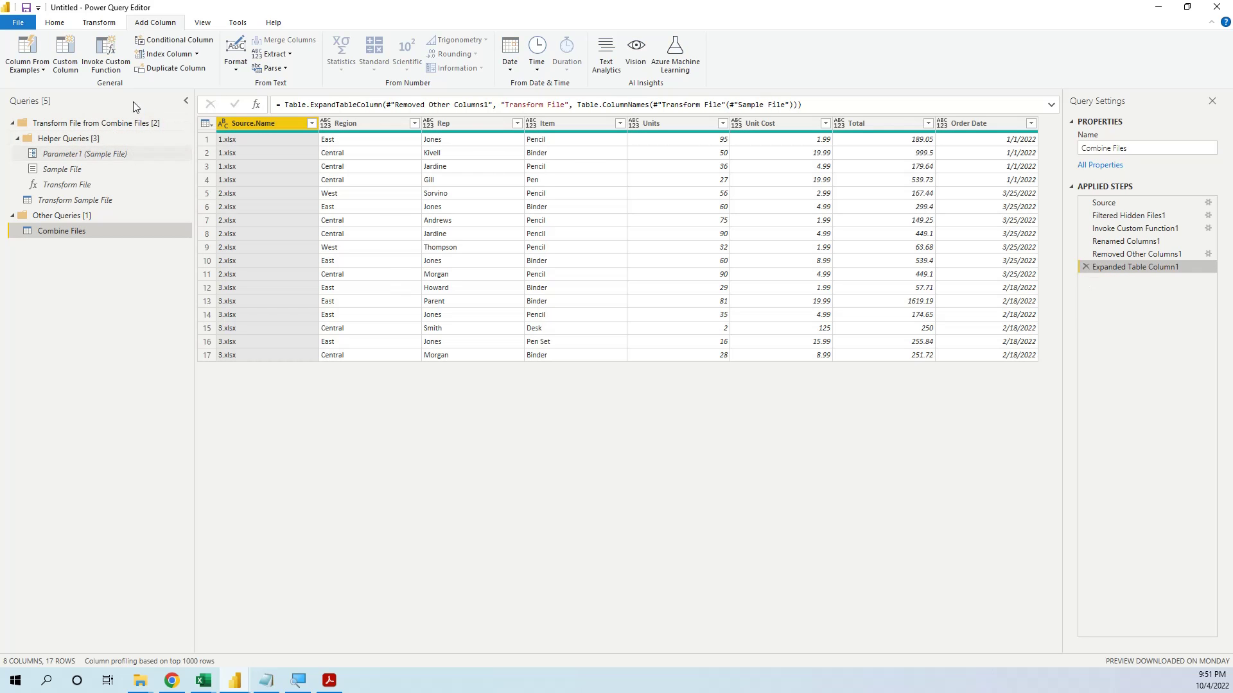
{"action": "left_click", "coordinate": [54, 22]}
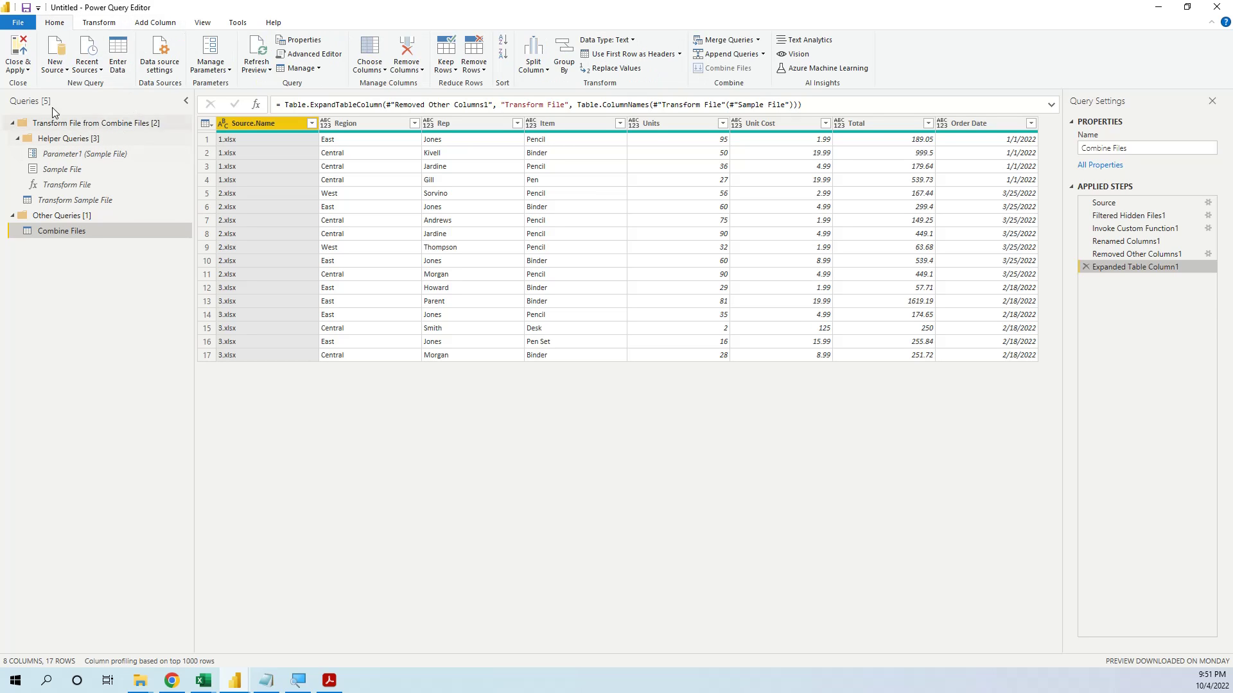
{"action": "left_click", "coordinate": [18, 66]}
{"action": "left_click", "coordinate": [40, 84]}
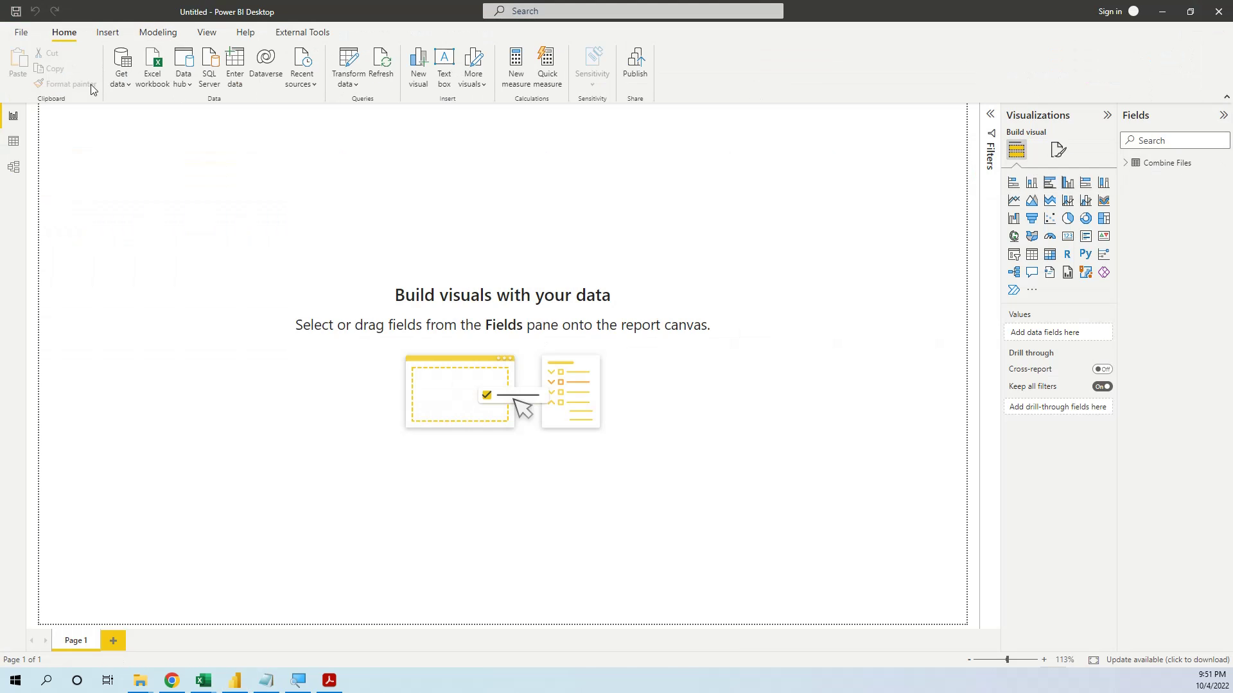
Show the Combine Files table's 17 rows in the Data view
{"action": "left_click", "coordinate": [13, 141]}
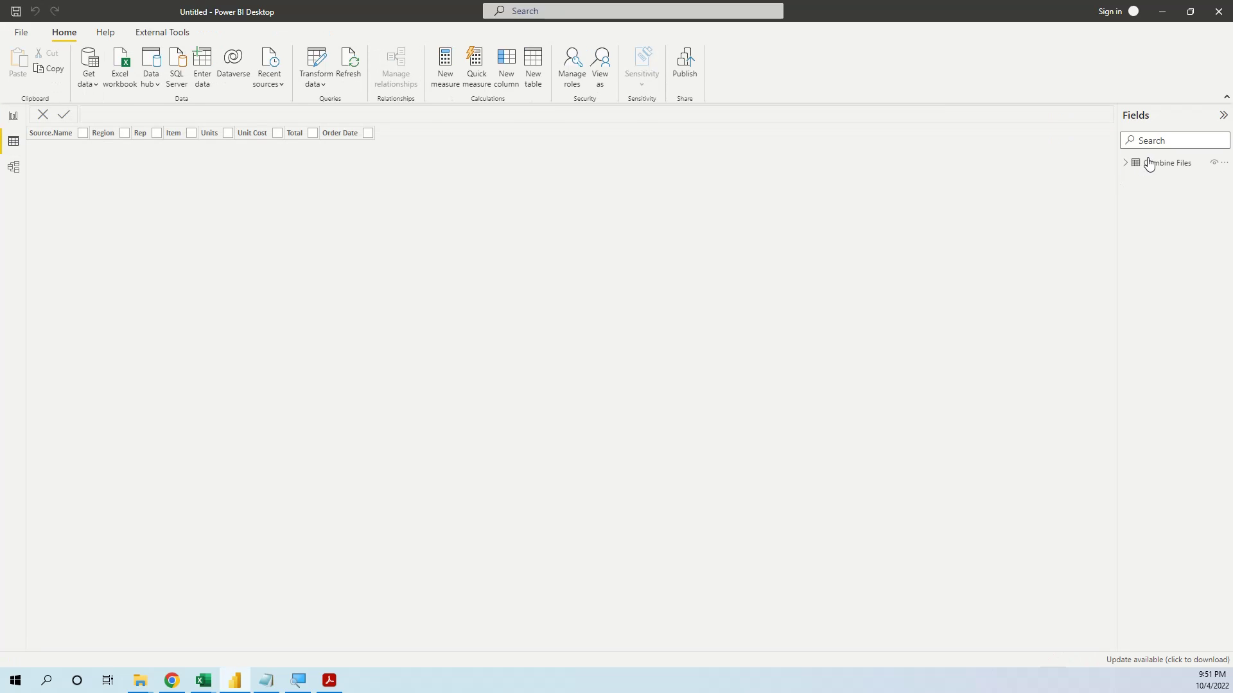
{"action": "left_click", "coordinate": [1149, 162]}
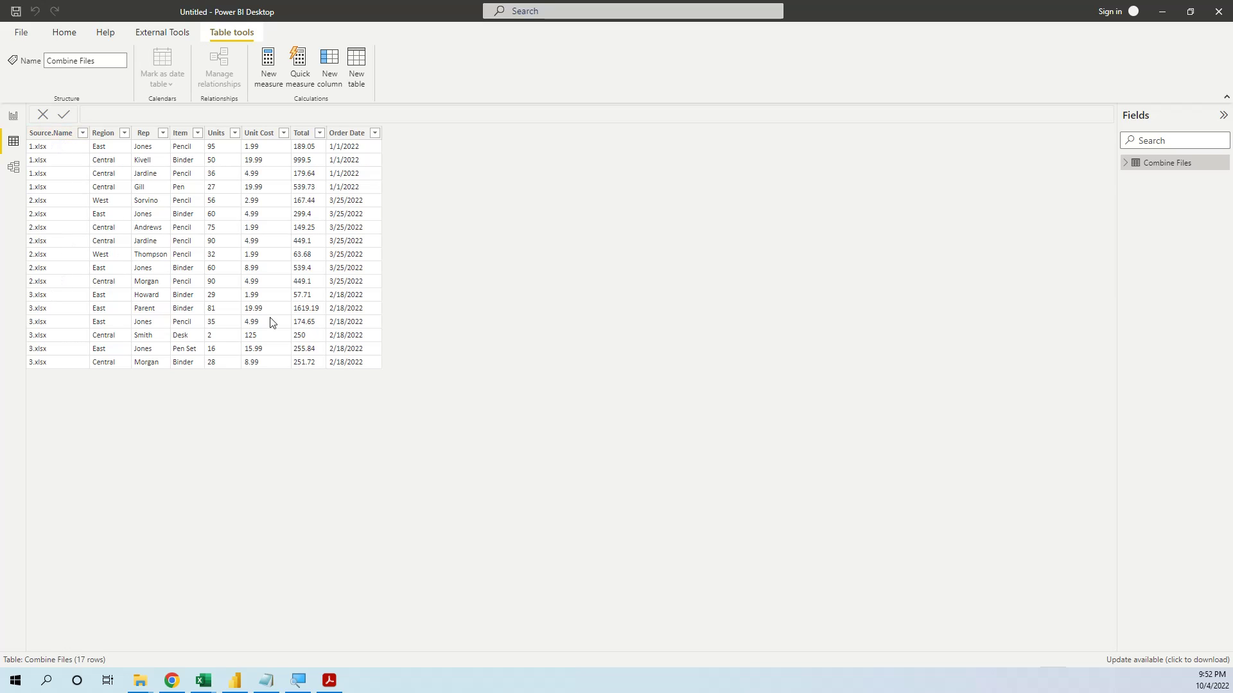
Remove the Source.Name column from the Combine Files query and apply the changes
{"action": "right_click", "coordinate": [1157, 164]}
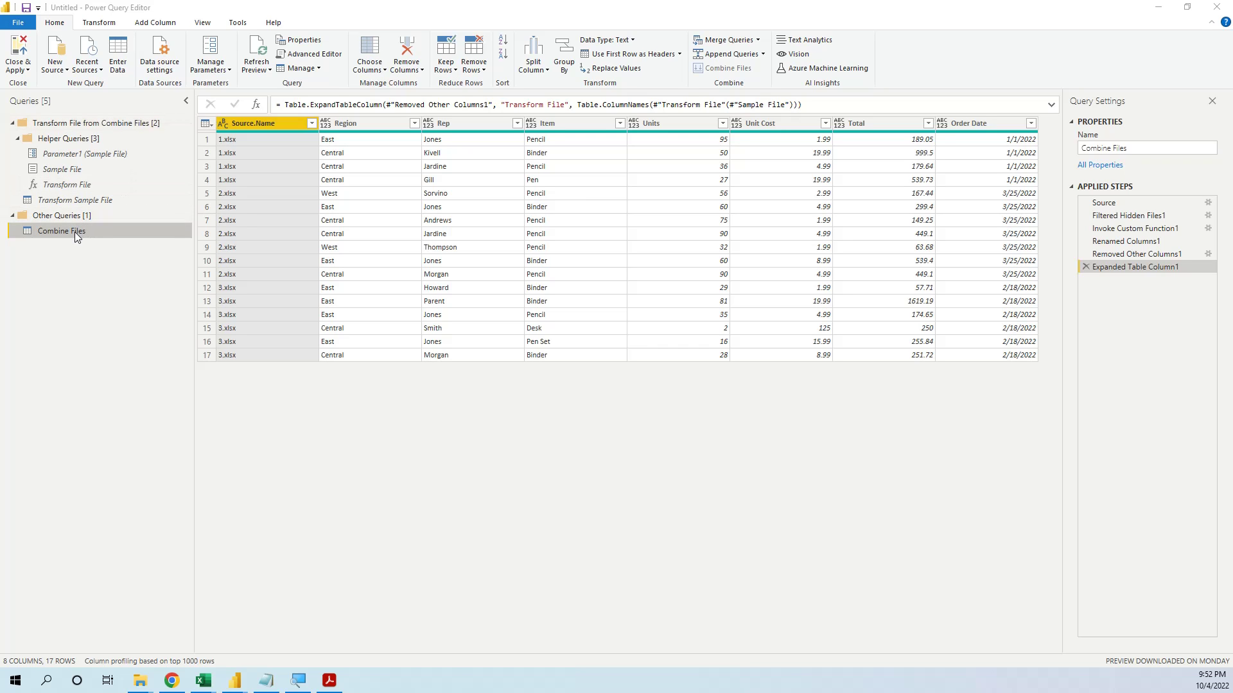
{"action": "right_click", "coordinate": [259, 126]}
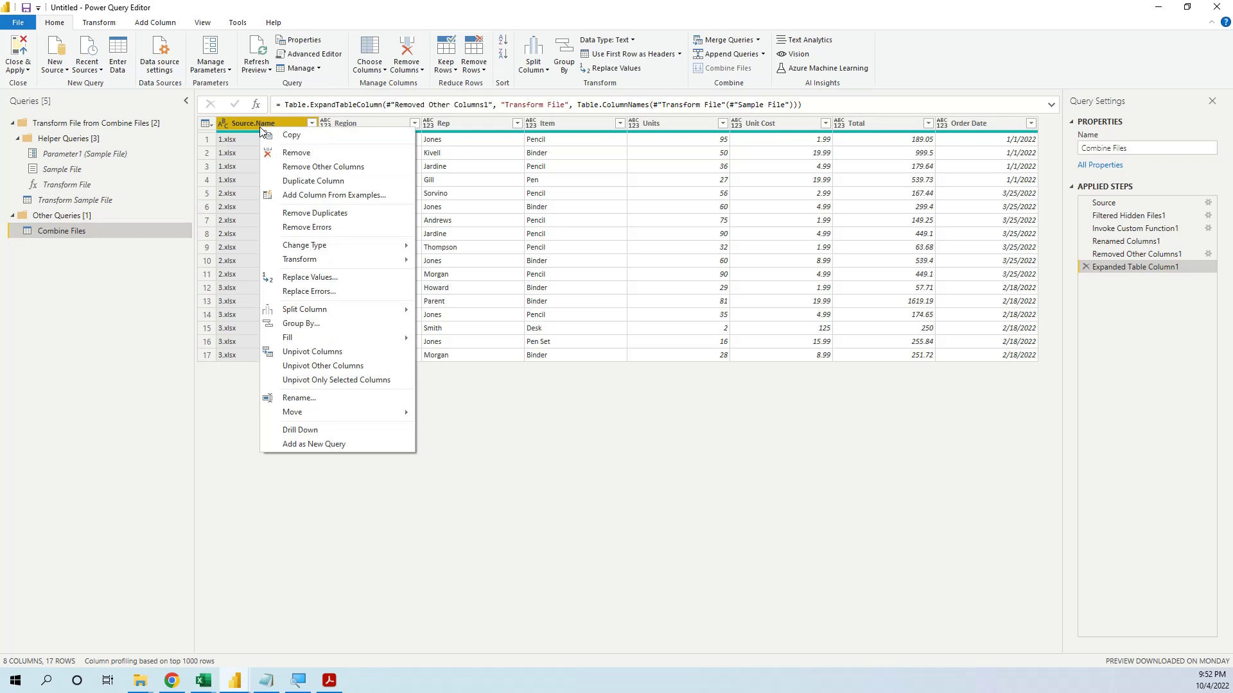
{"action": "left_click", "coordinate": [310, 156]}
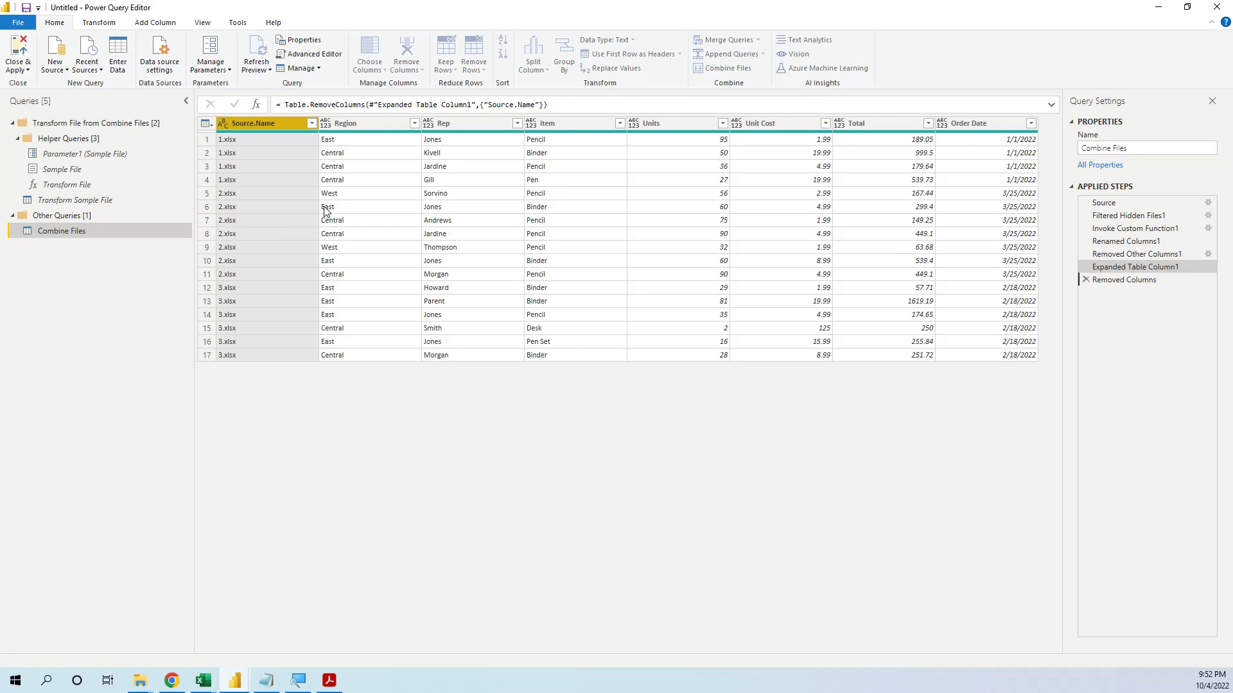
{"action": "left_click", "coordinate": [27, 69]}
{"action": "left_click", "coordinate": [37, 84]}
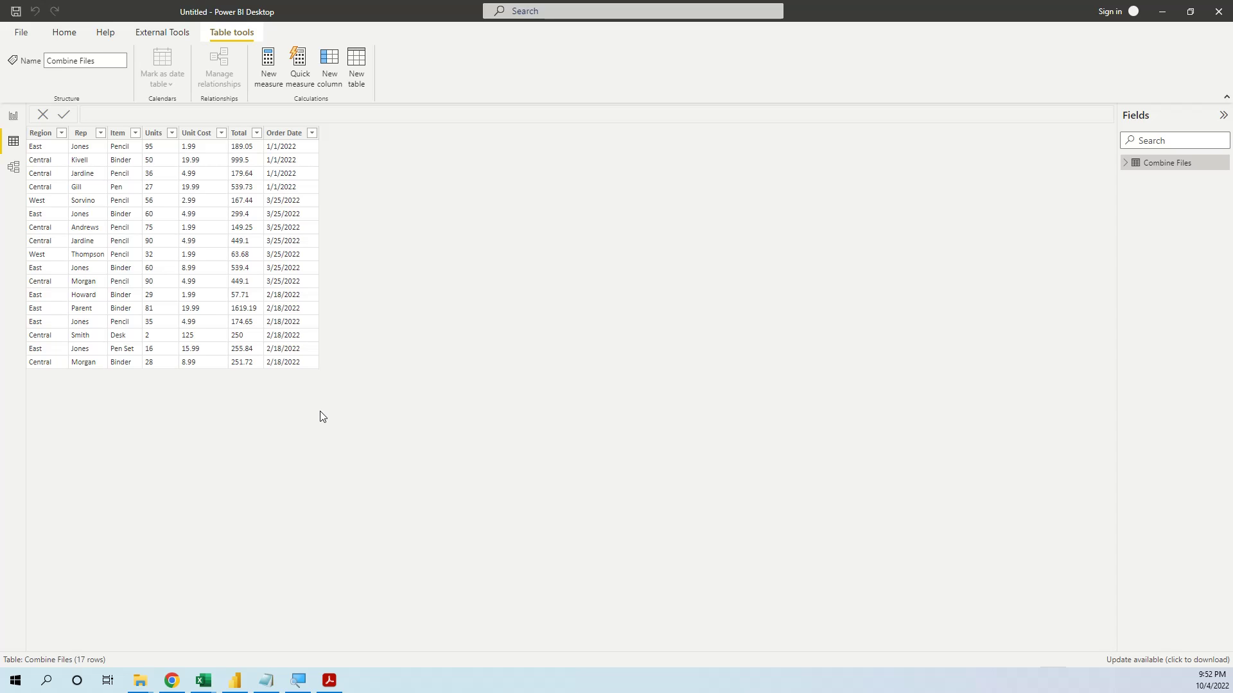
Paste 4.xlsx into the Combine Files folder in File Explorer
{"action": "key", "text": "alt+Tab"}
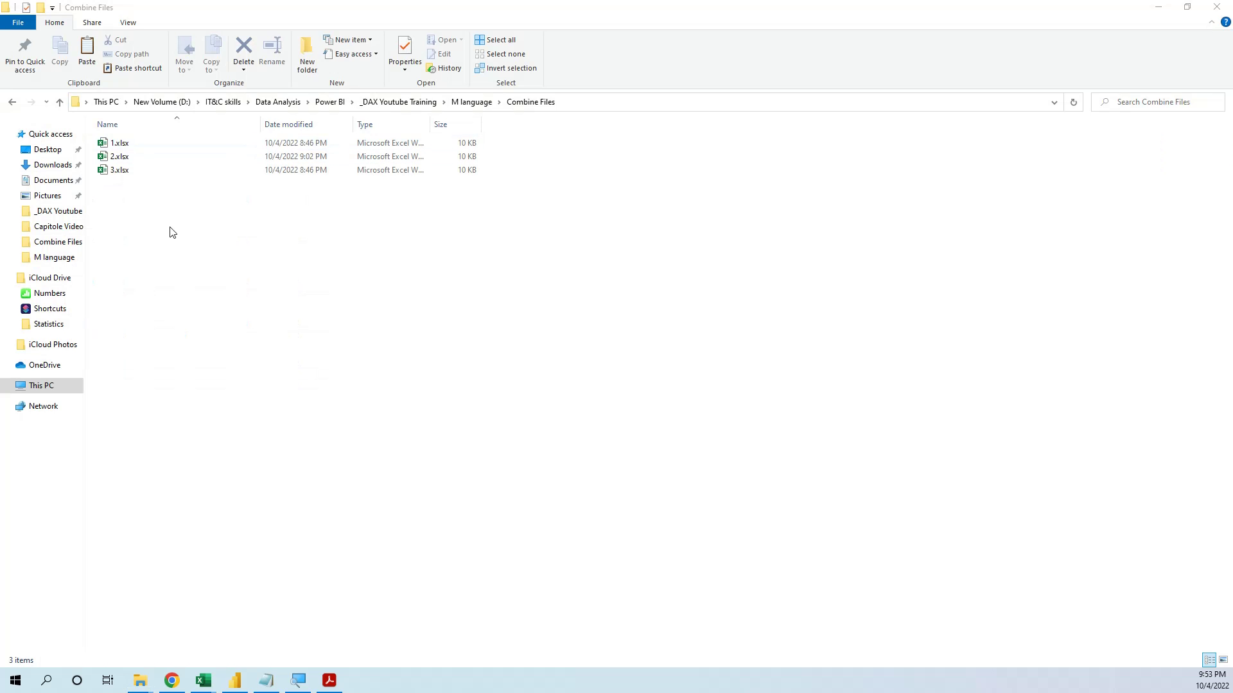
{"action": "key", "text": "ctrl+v"}
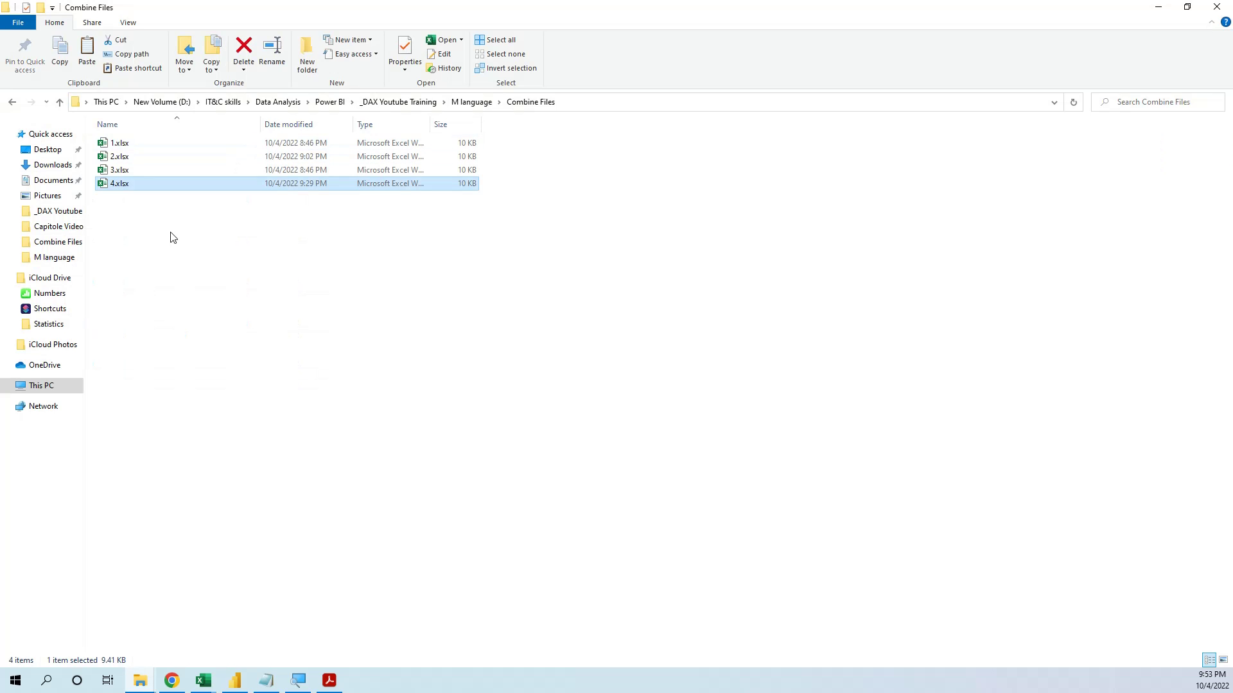
{"action": "left_click", "coordinate": [169, 255]}
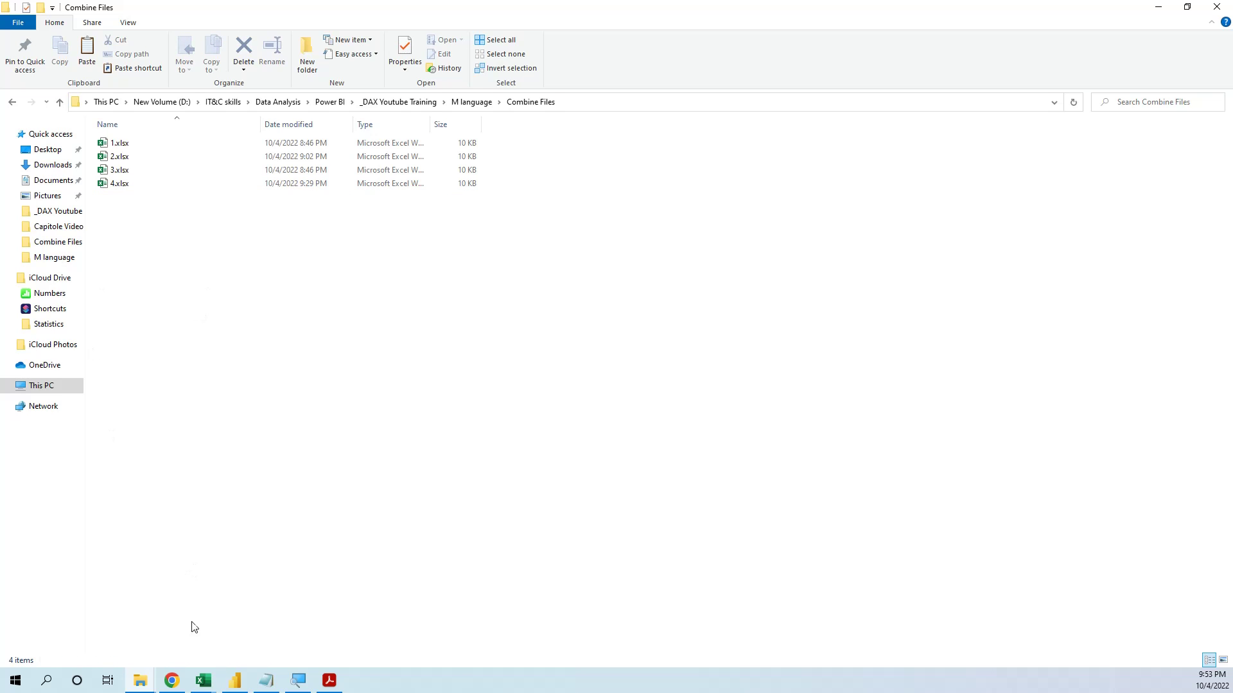
Back in Power BI Desktop, refresh the Combine Files table's data
{"action": "left_click", "coordinate": [235, 681]}
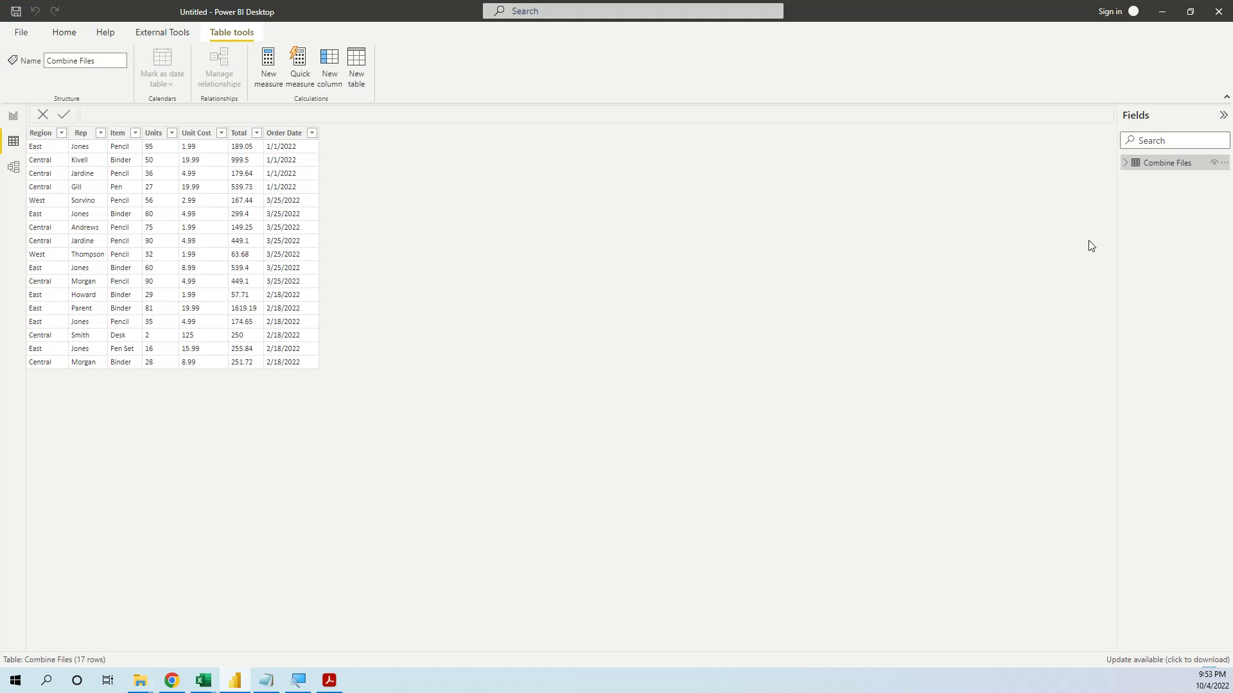
{"action": "right_click", "coordinate": [1160, 168]}
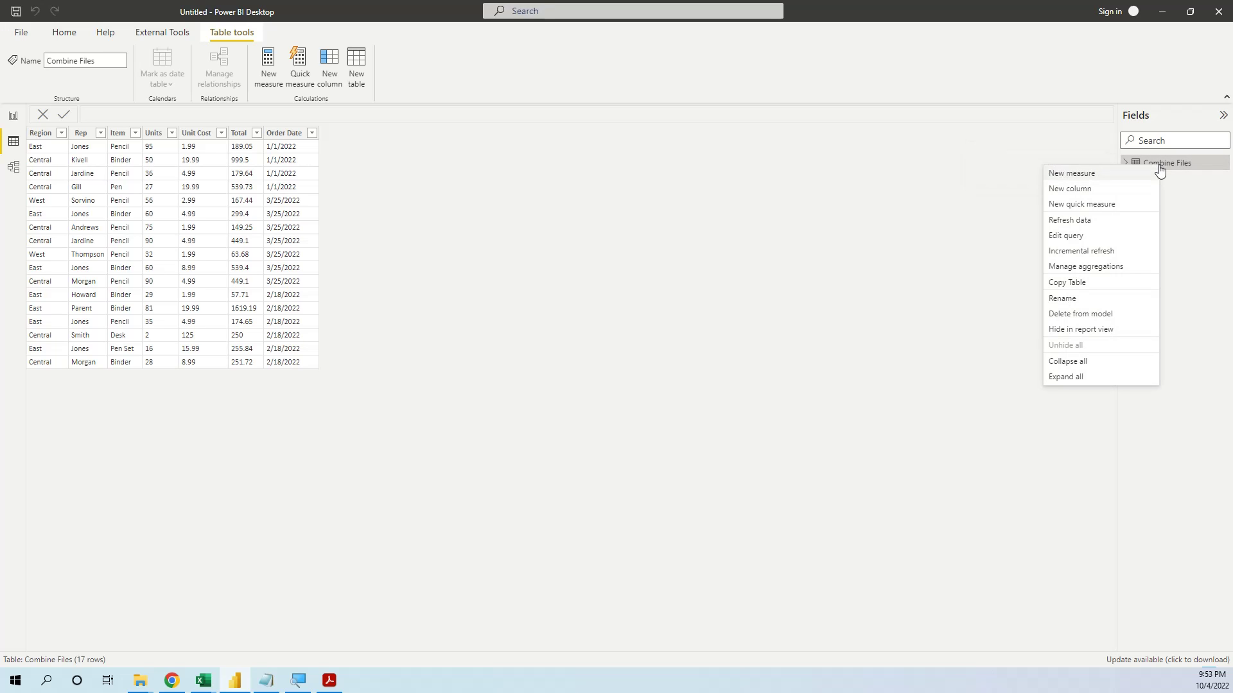
{"action": "left_click", "coordinate": [1089, 219]}
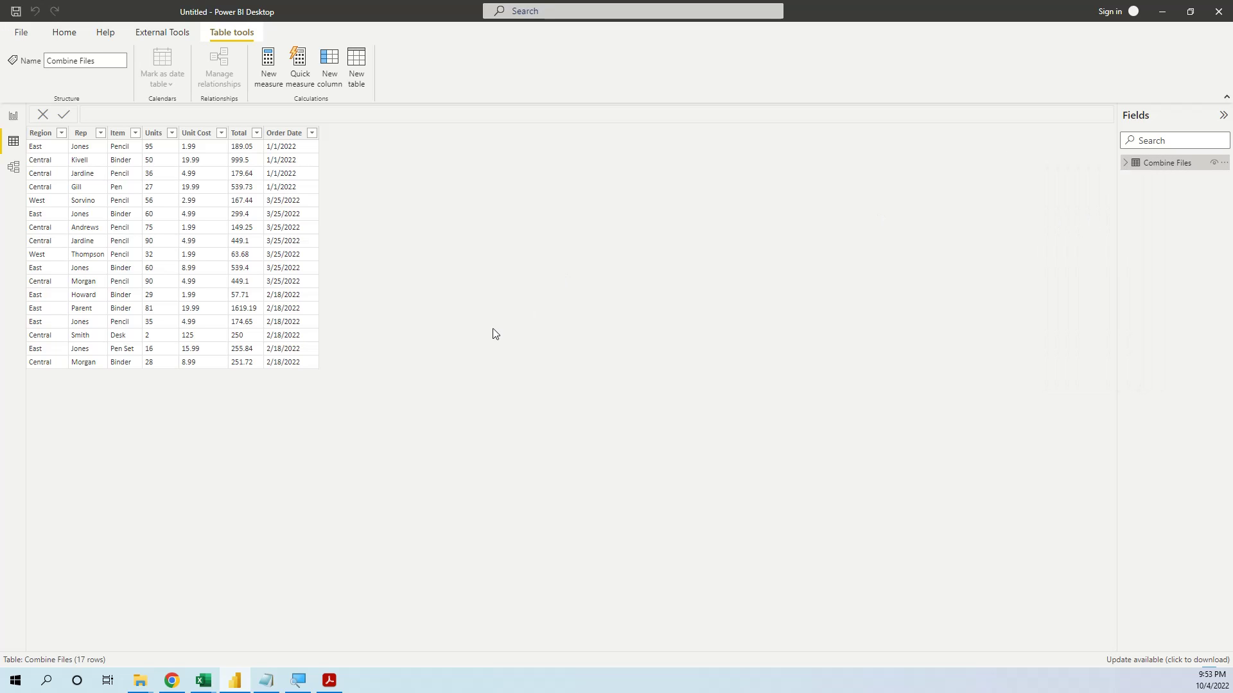